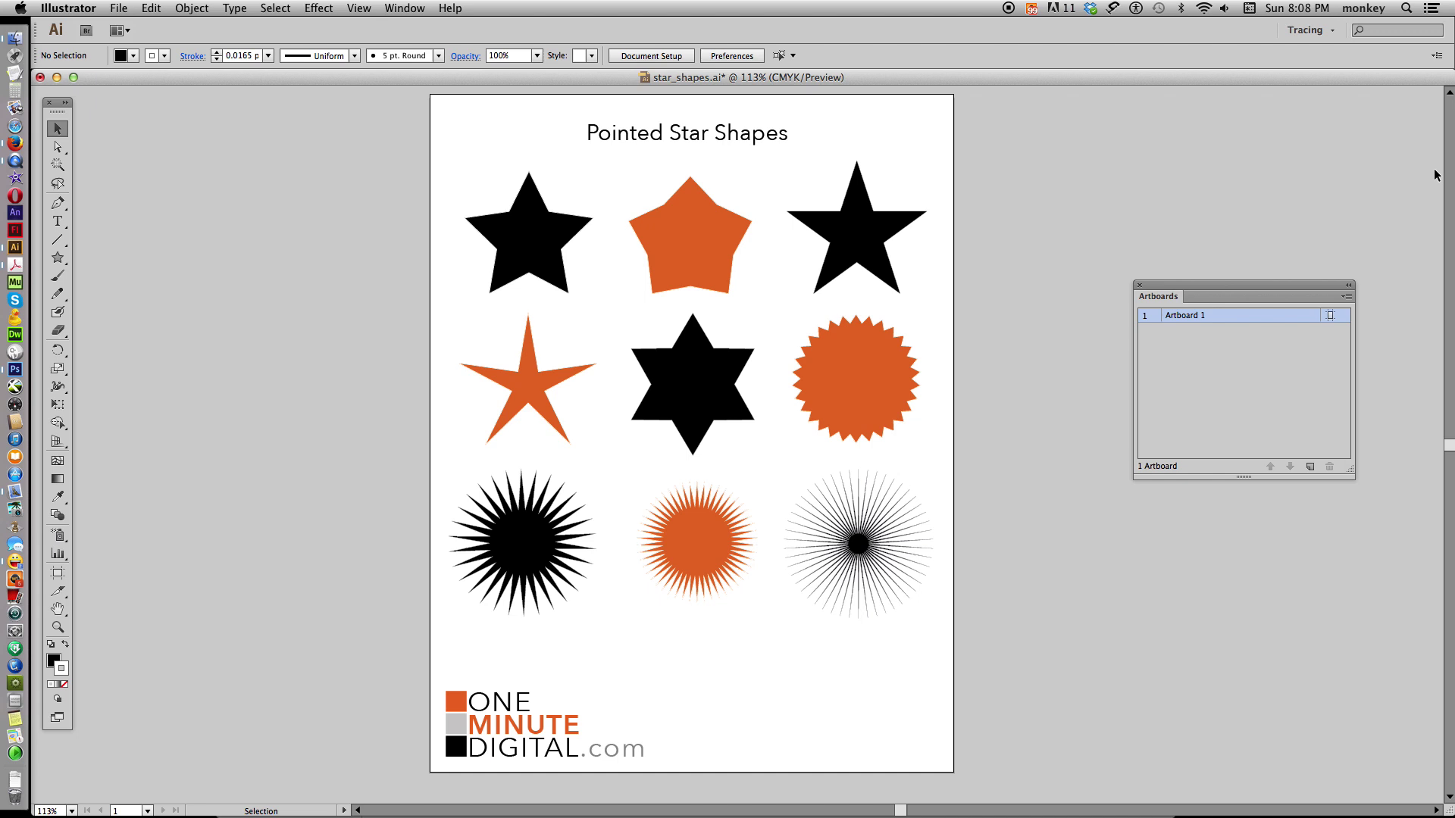
- Add a new artboard and place a scaled-down black five-point star near its top-left
click(1309, 466)
drag(1023, 269, 705, 261)
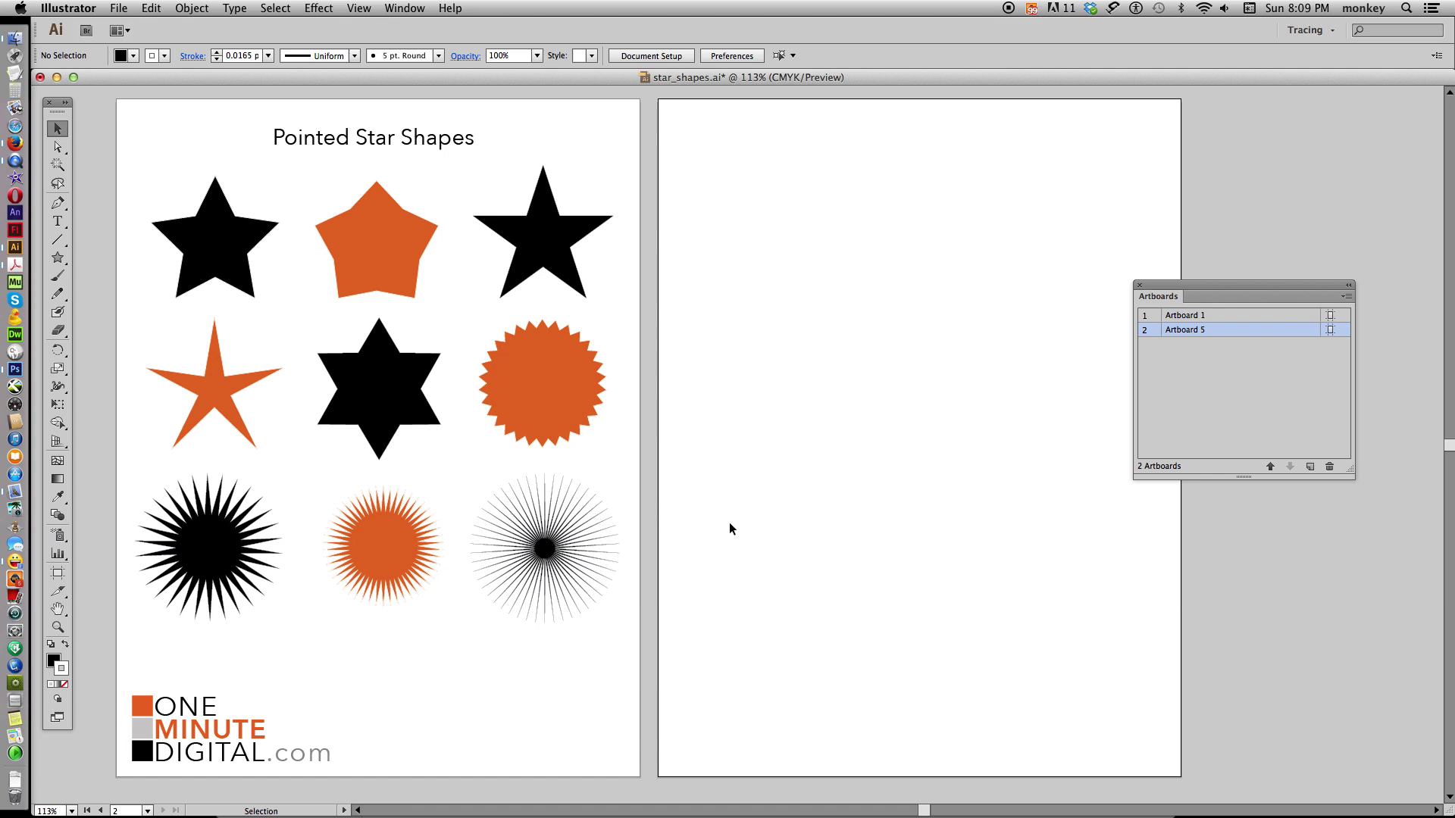
click(57, 258)
click(118, 331)
drag(720, 182, 779, 241)
click(57, 129)
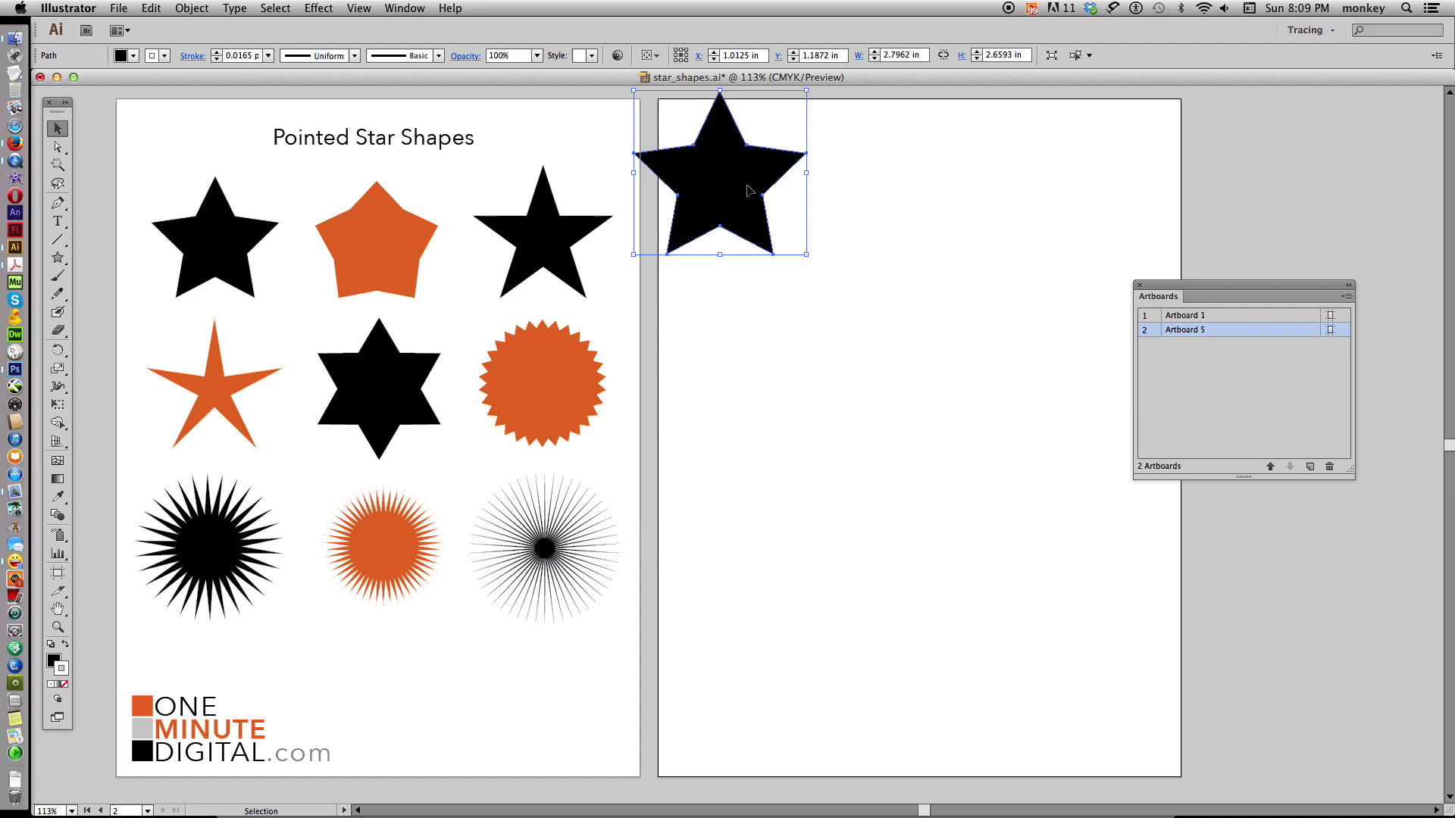
drag(749, 188, 808, 251)
drag(866, 155, 769, 215)
click(785, 391)
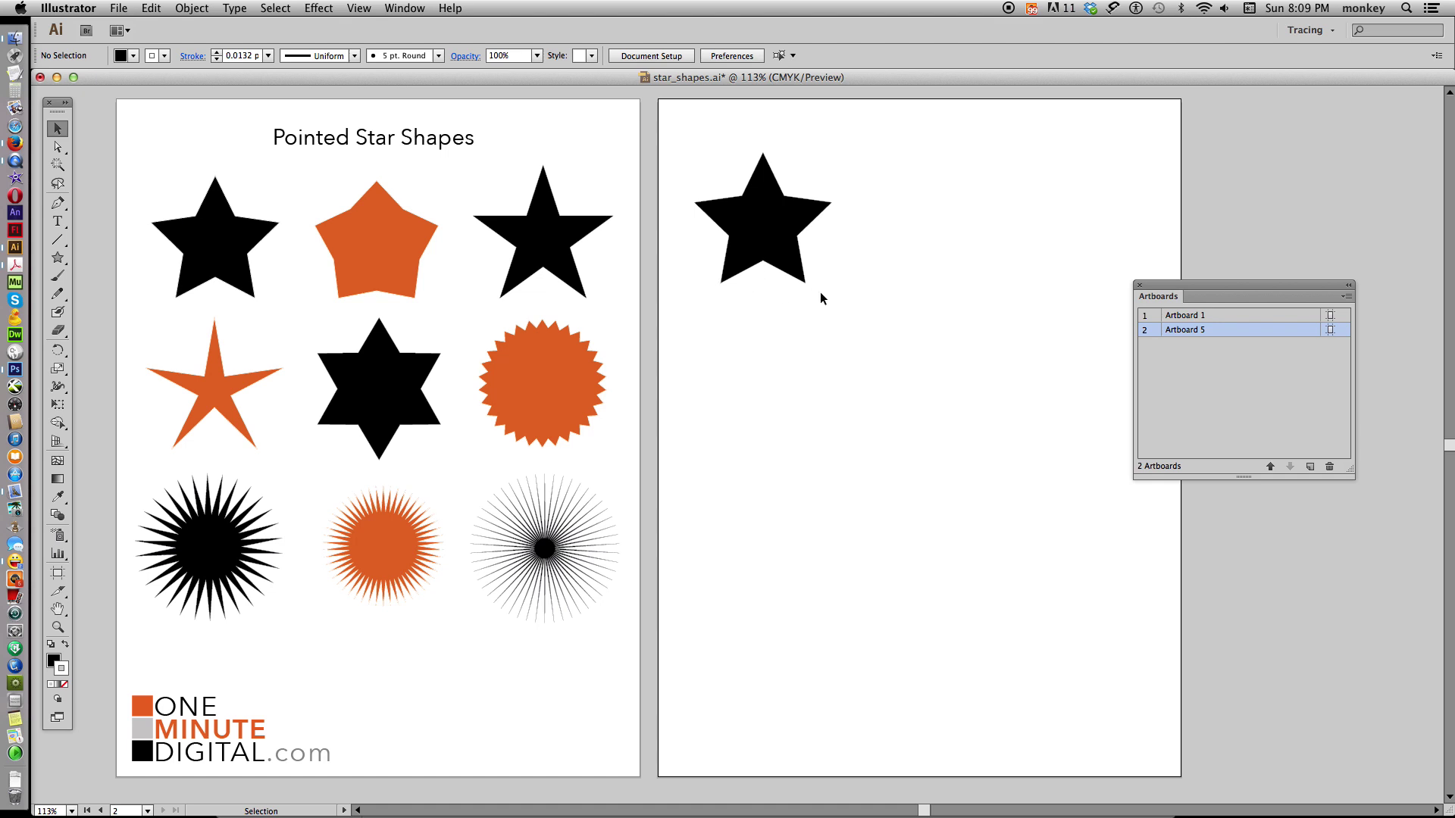
- Draw two trial stars beside the black star and undo both
click(57, 257)
drag(947, 181, 976, 228)
key(ctrl+z)
drag(918, 179, 978, 244)
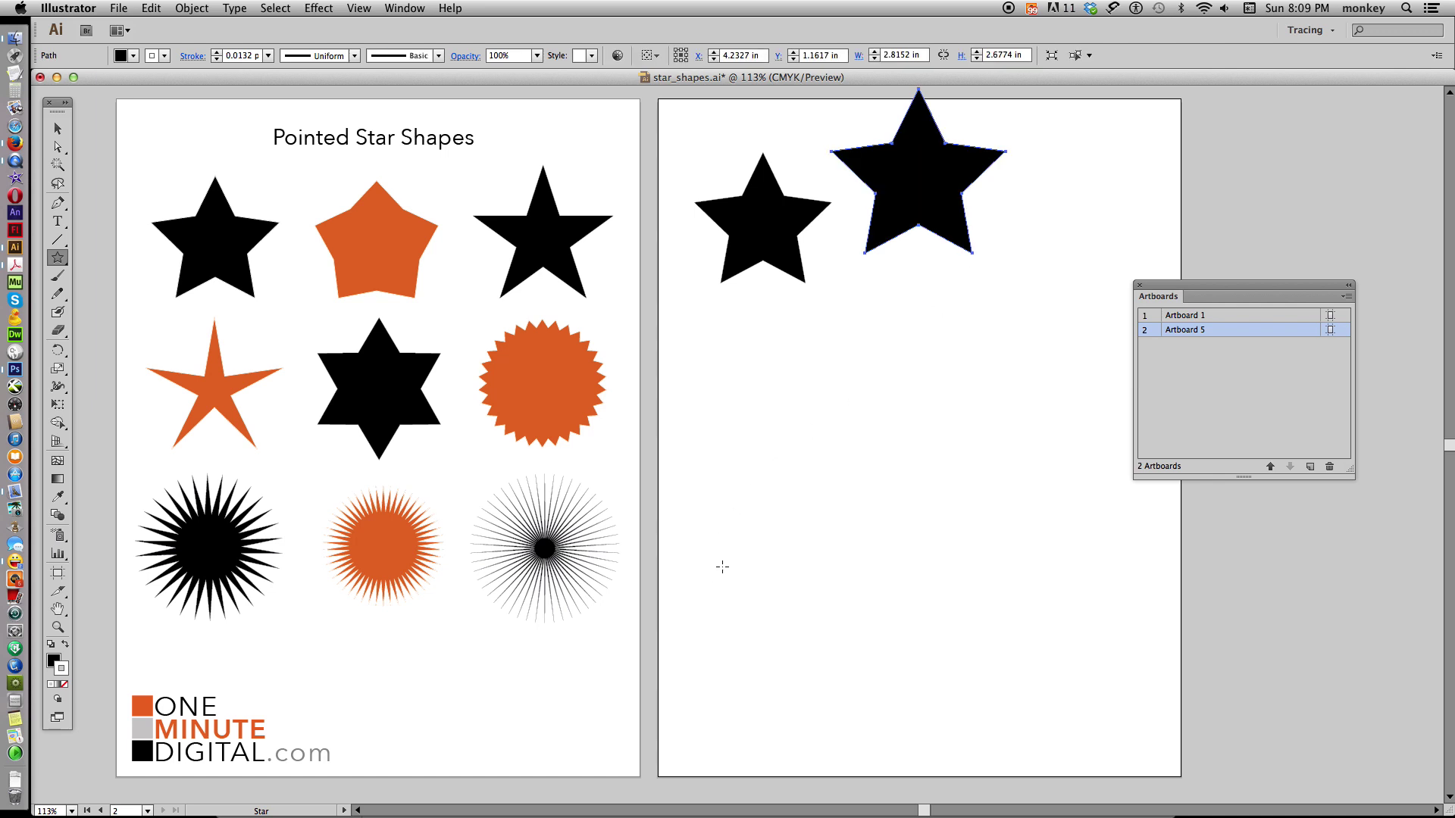
key(super+z)
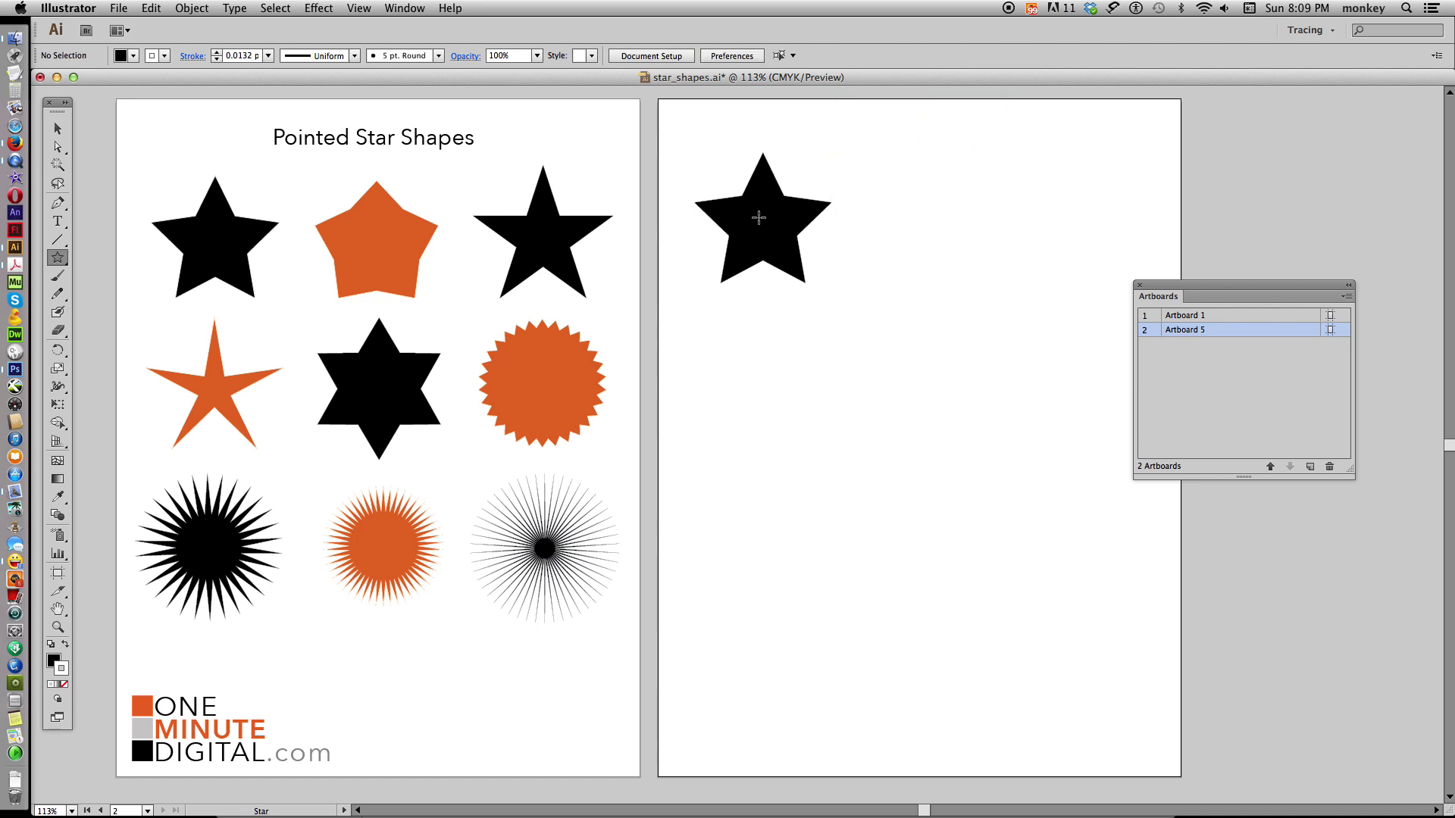
- Draw an orange rounded star in the reference pentagon's style, enlarged beside the black star
click(58, 129)
click(394, 236)
click(59, 257)
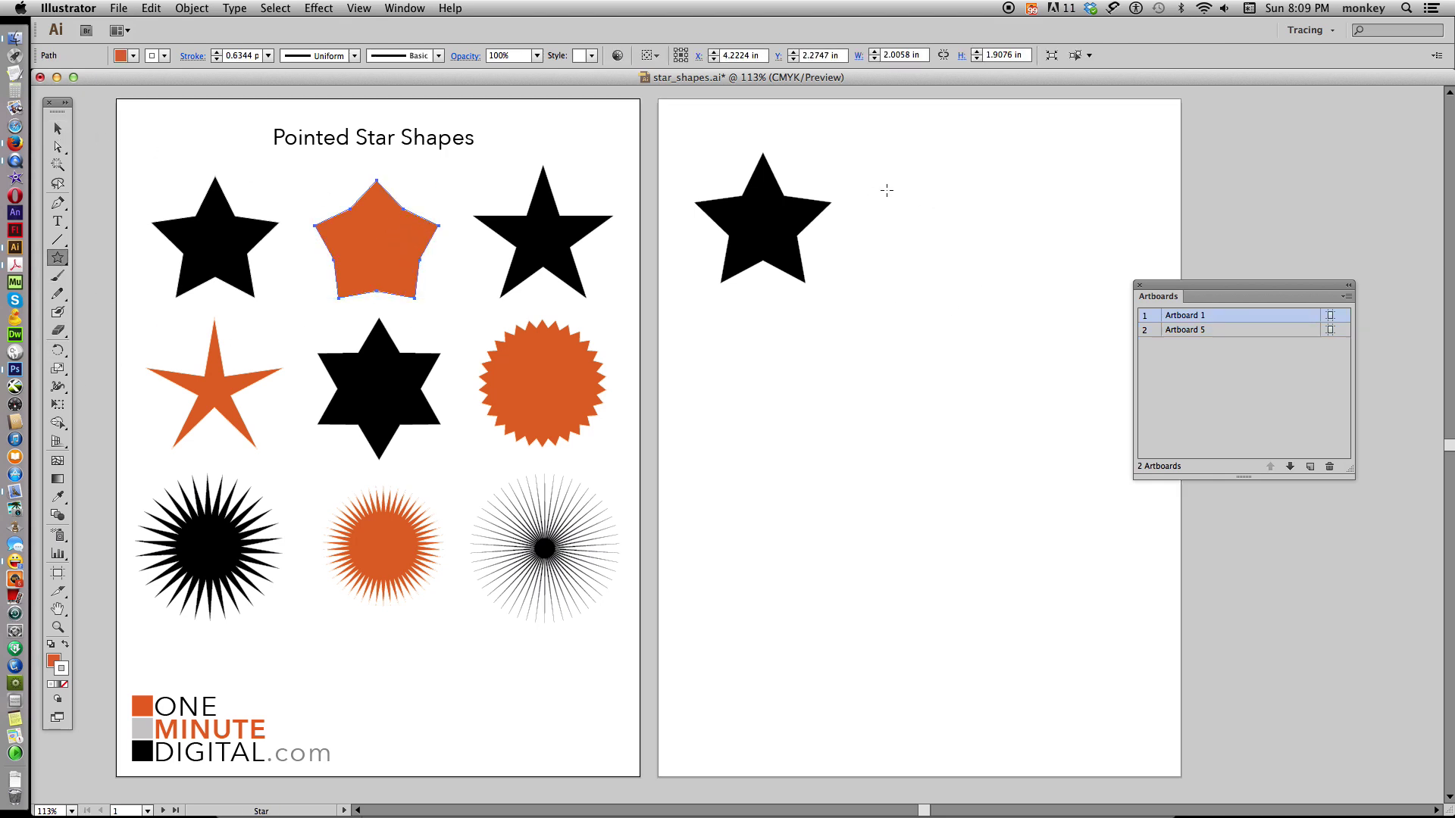
drag(899, 171, 934, 205)
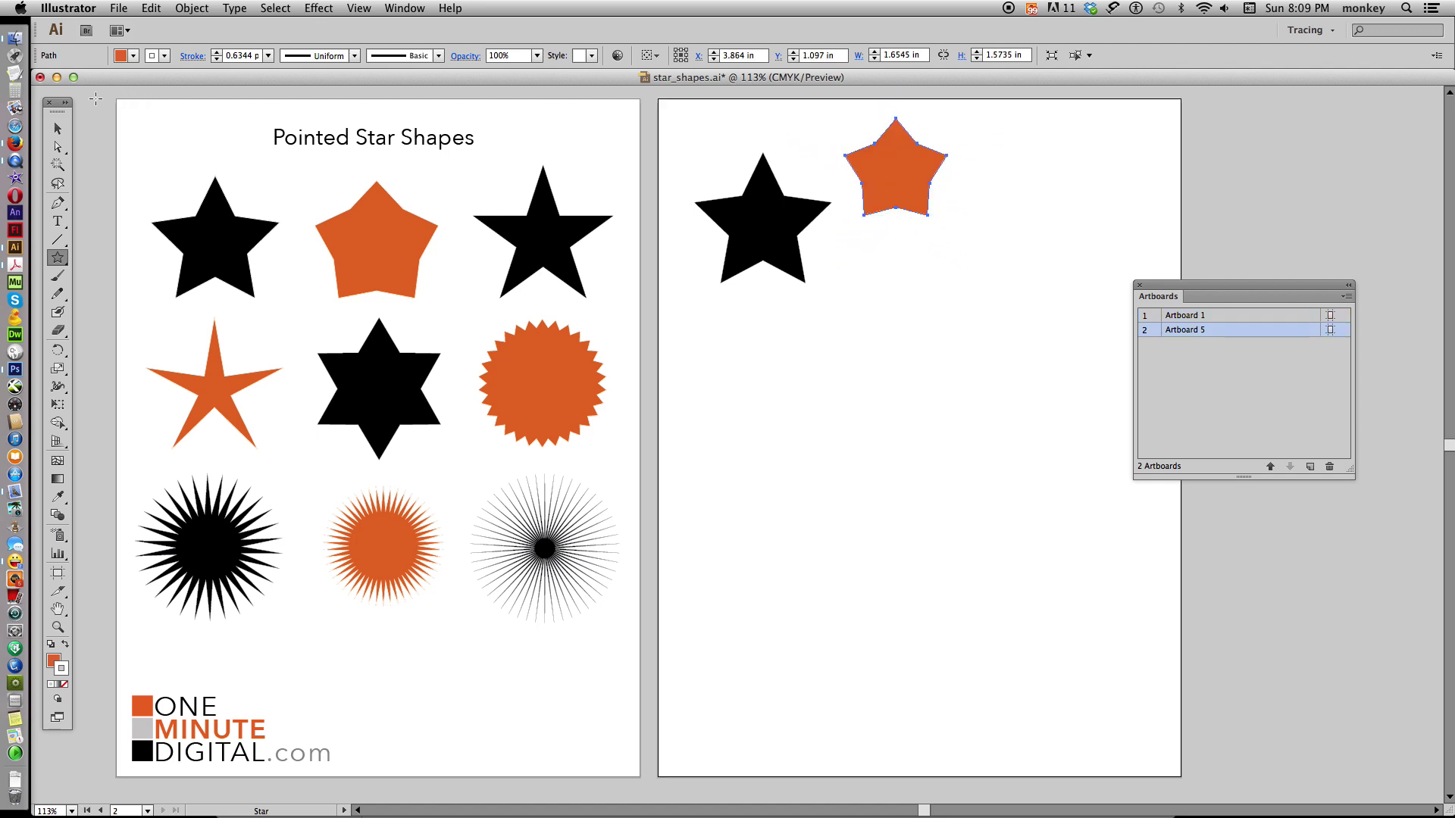
key(v)
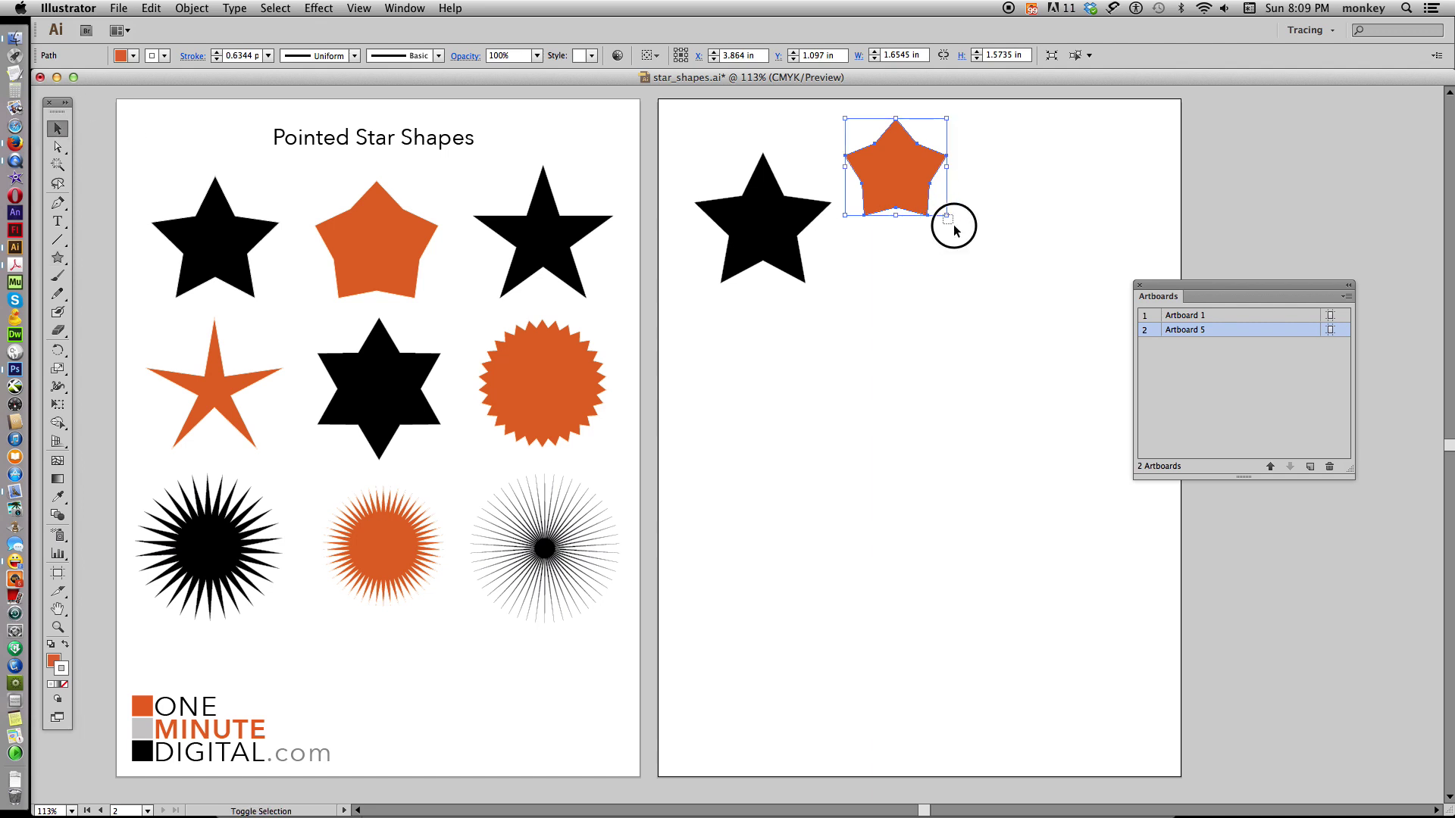
mouse_move(946, 215)
mouse_down()
mouse_move(981, 246)
mouse_move(947, 238)
mouse_up()
click(1092, 487)
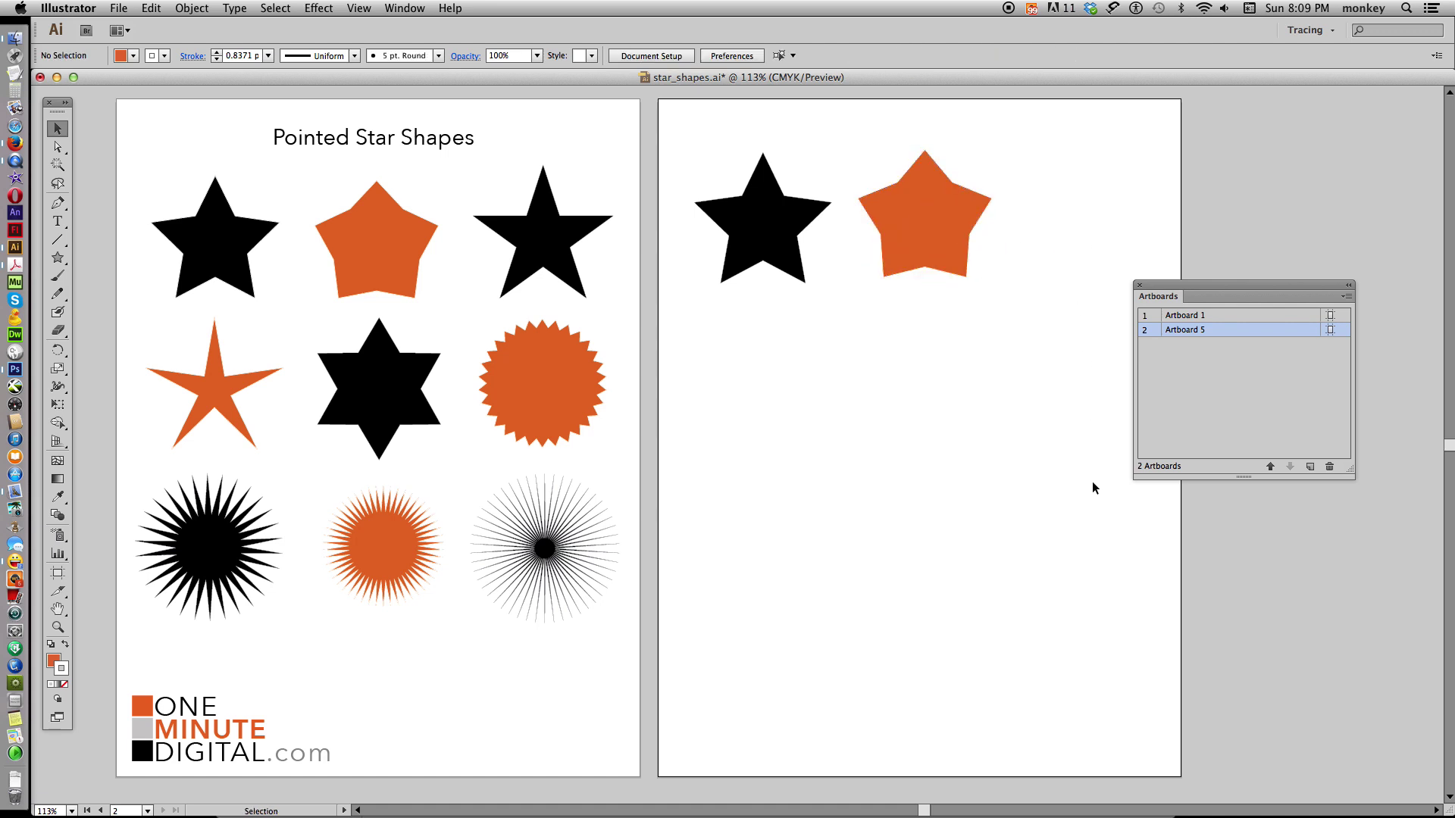
- Draw a slimmer black pointed star right of the orange one, scaled into the first row
click(548, 209)
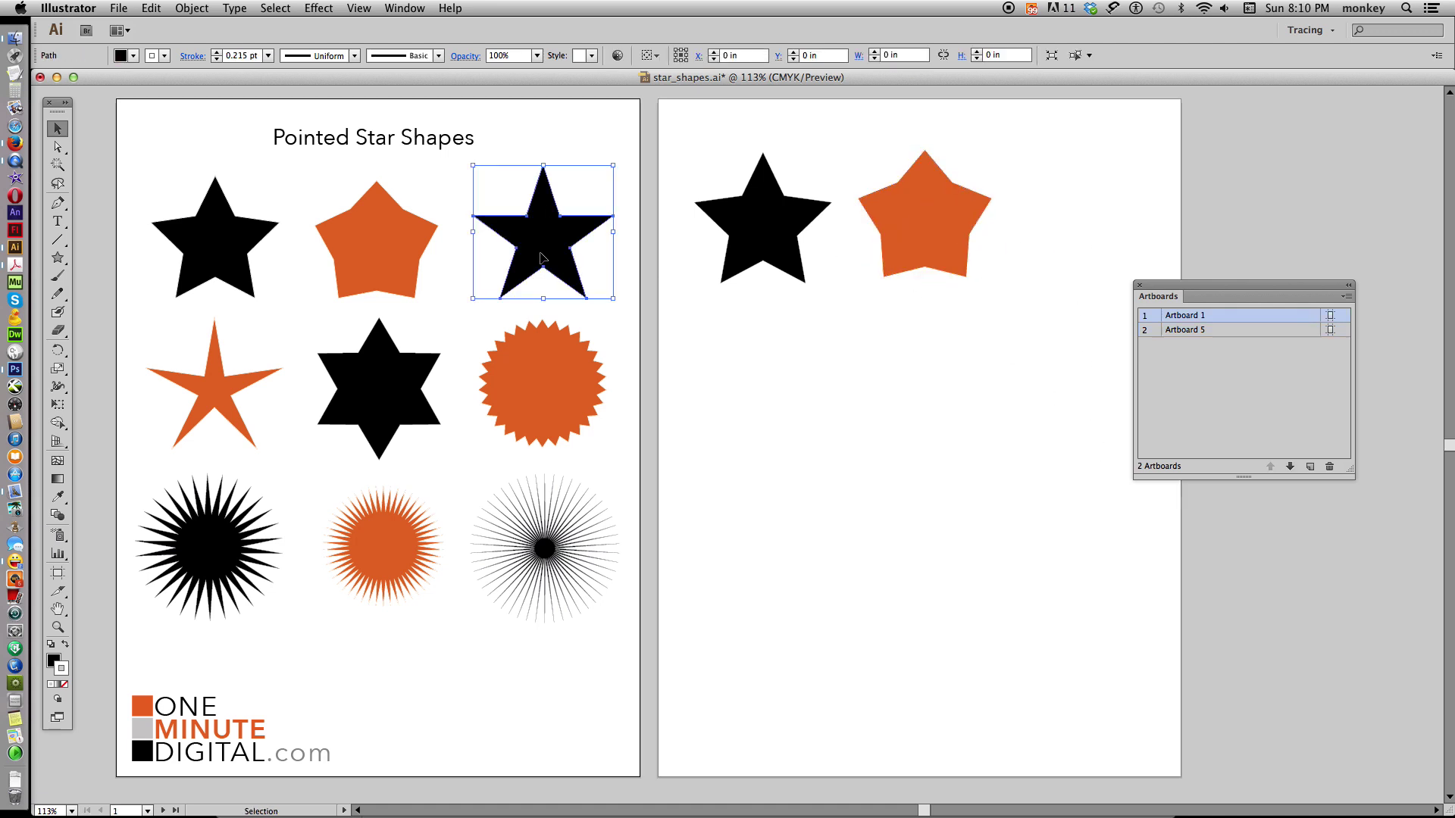
click(58, 258)
drag(1174, 291, 1314, 301)
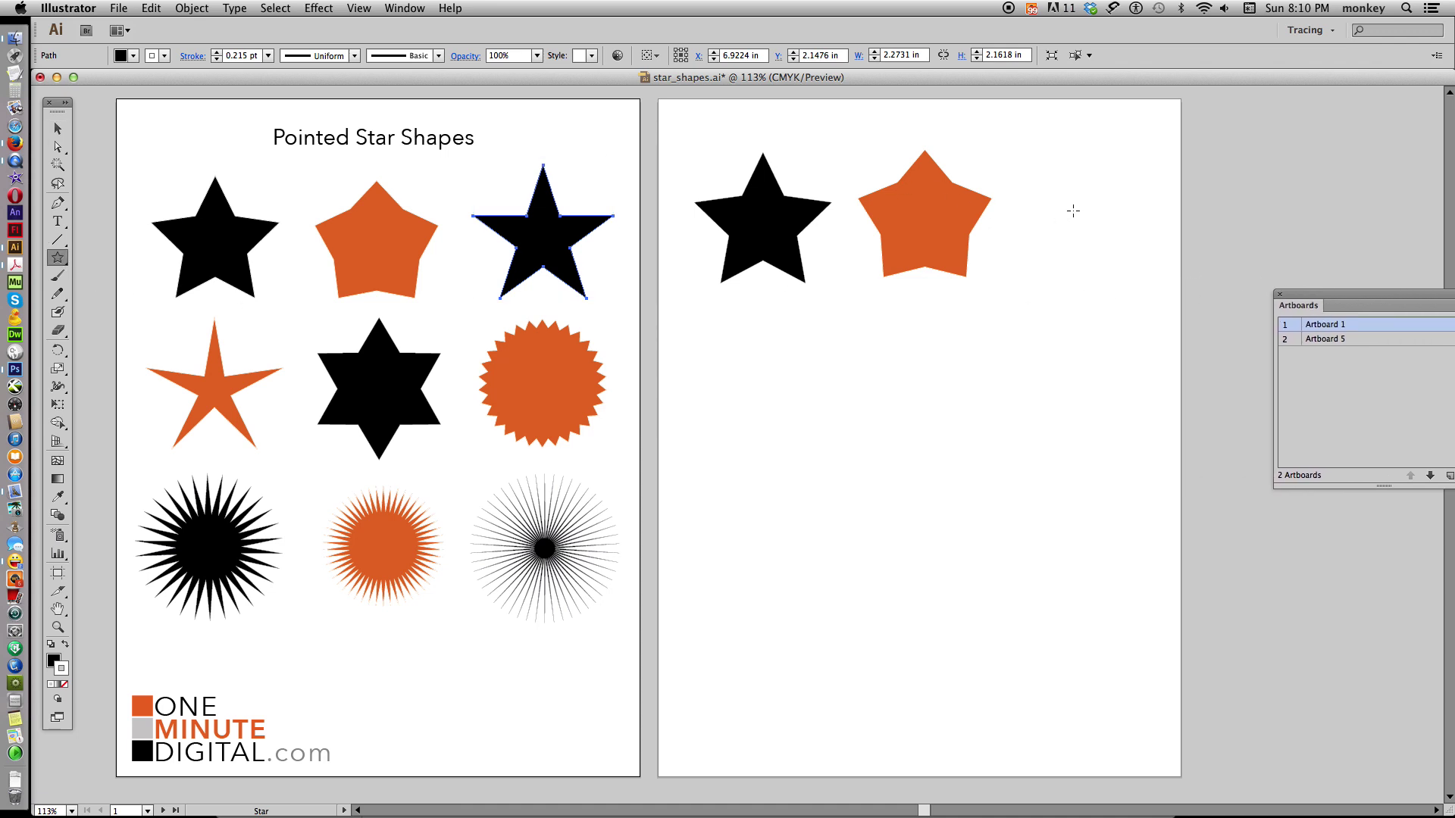
drag(1072, 206, 1152, 269)
click(57, 129)
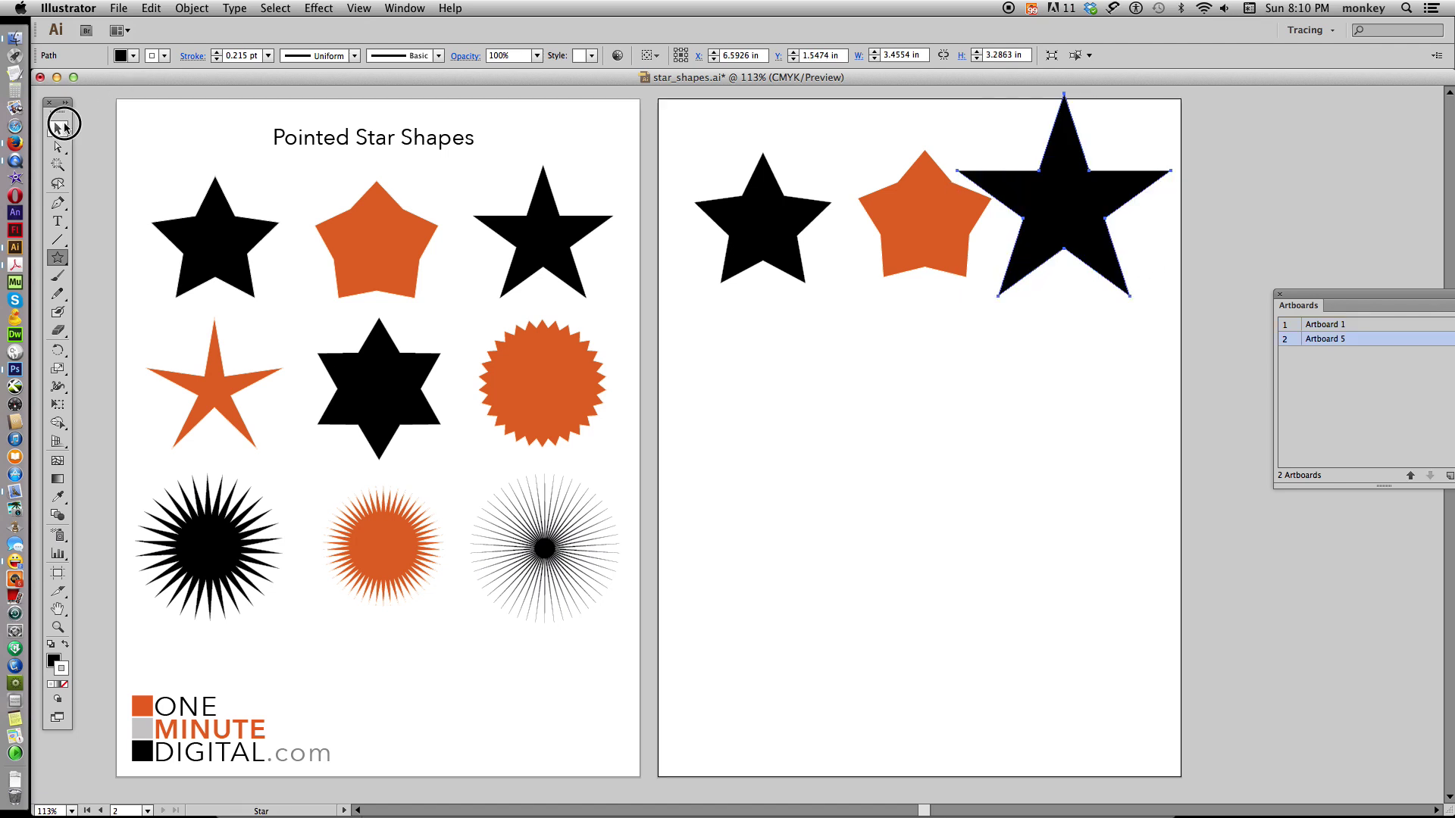
drag(1171, 95, 1097, 163)
drag(1056, 231, 1106, 213)
click(1104, 294)
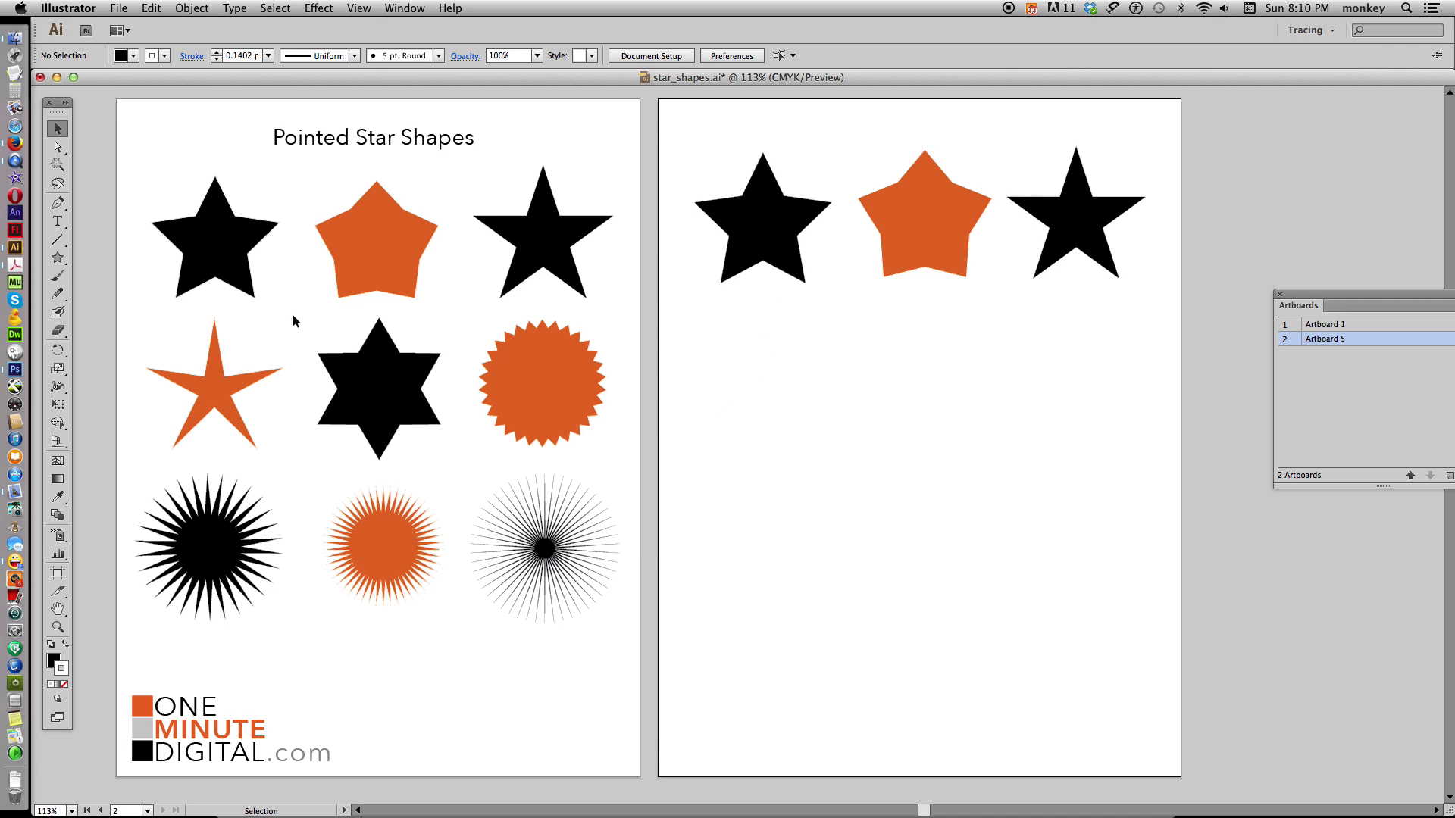
click(228, 394)
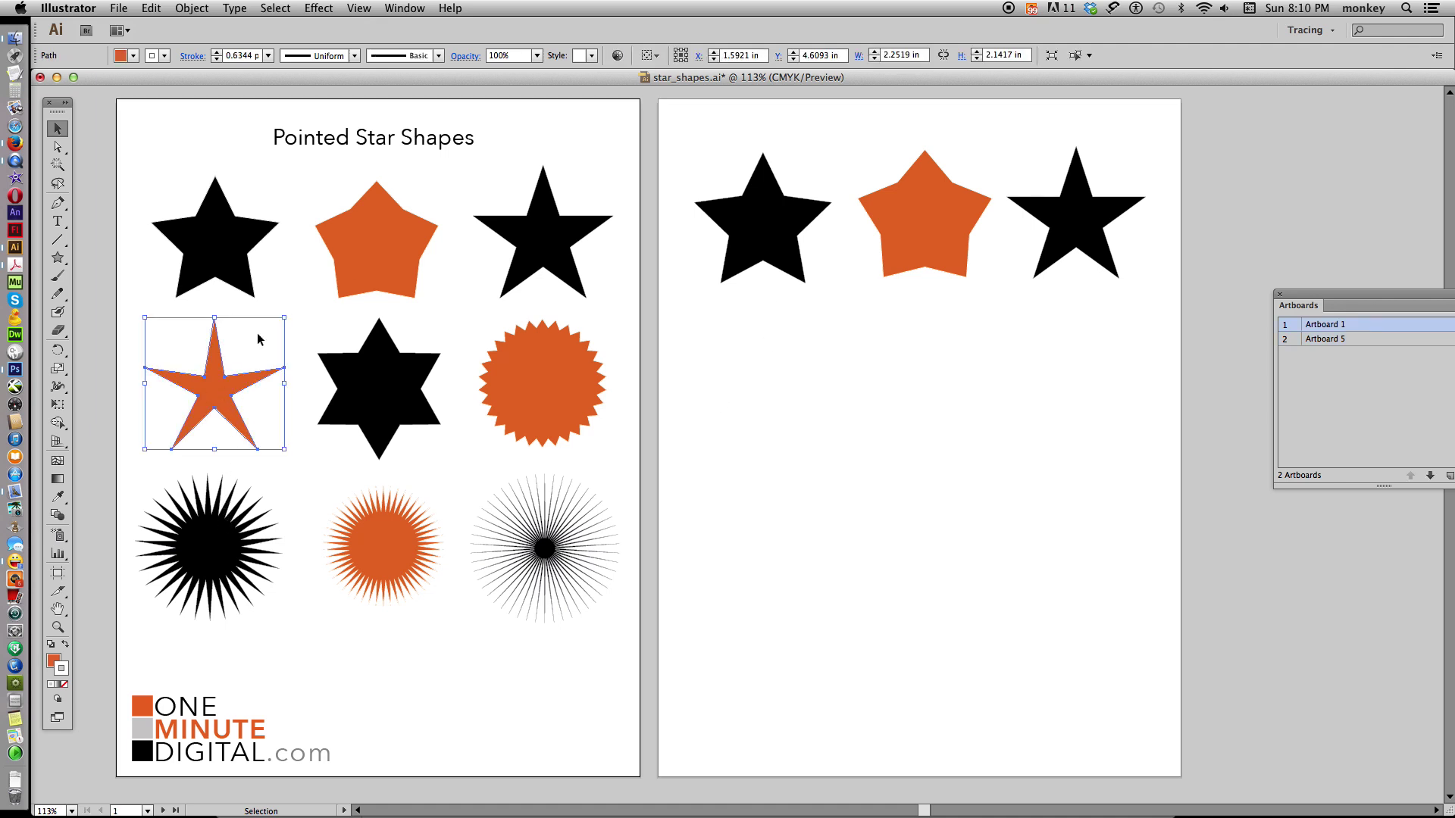
- Draw a thin spiky orange five-point star, scaled down below the first black star
click(57, 258)
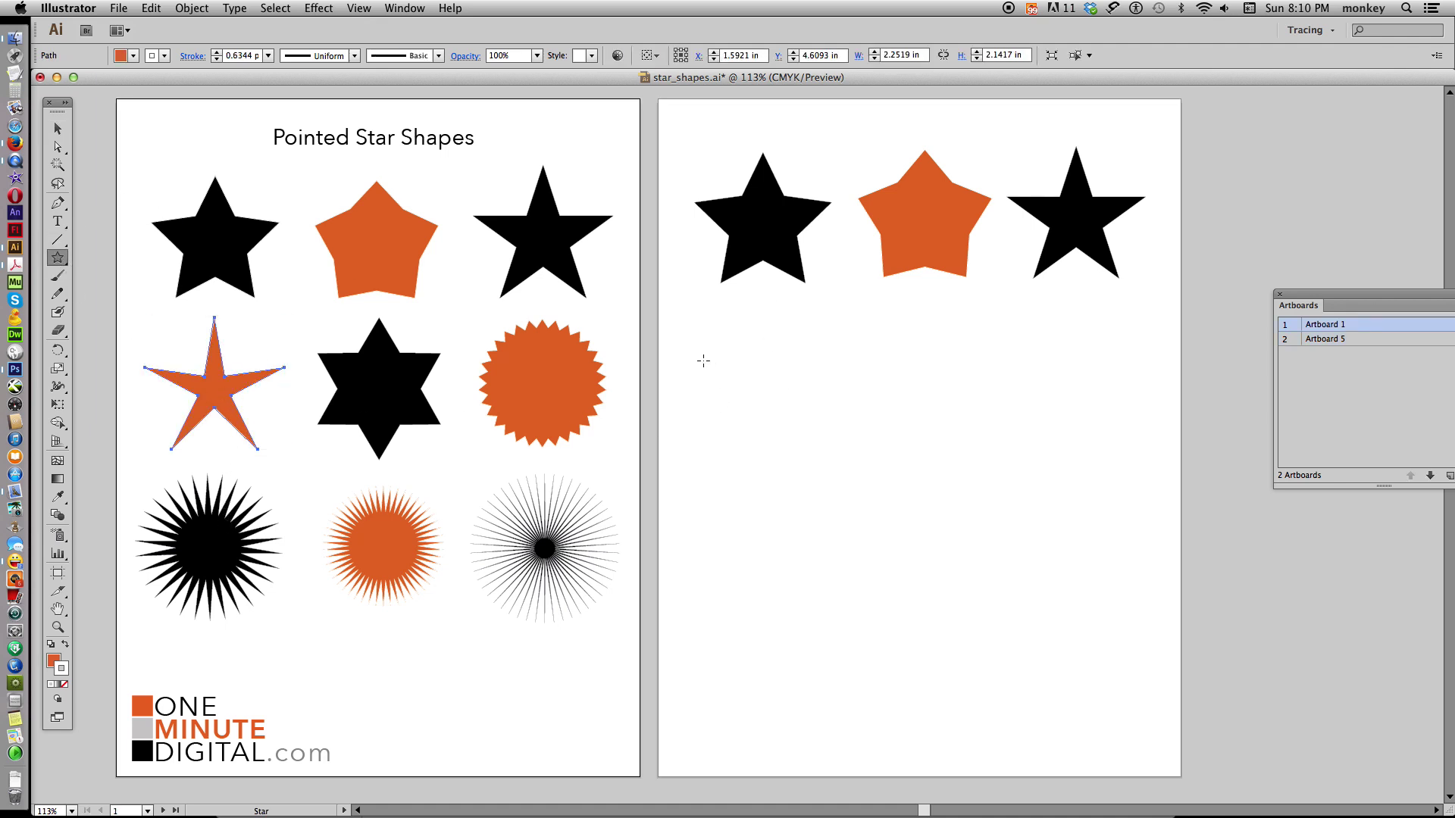
drag(723, 360, 820, 411)
click(56, 130)
drag(838, 249, 761, 321)
drag(701, 391, 773, 387)
click(882, 435)
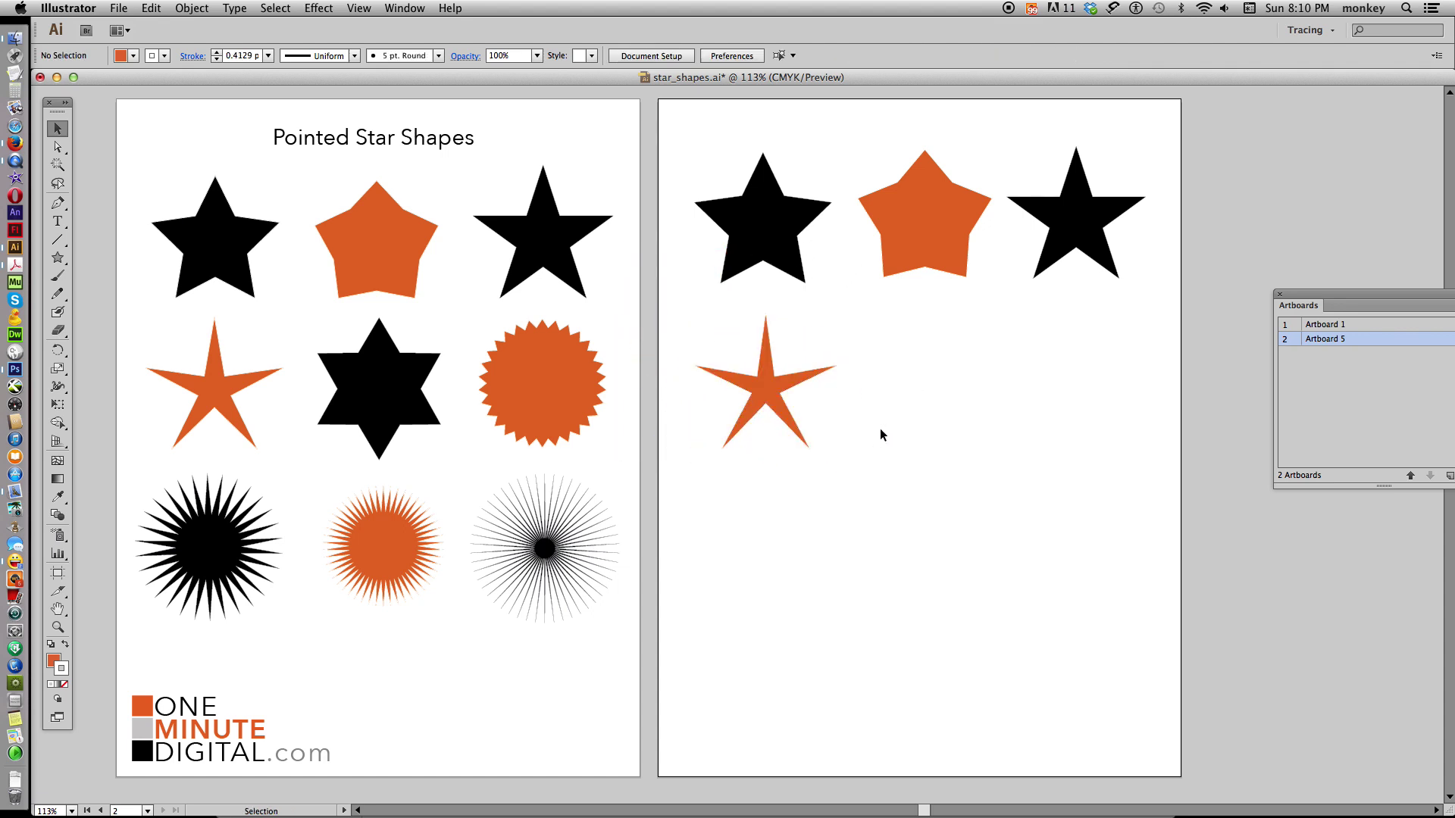
click(389, 365)
click(59, 261)
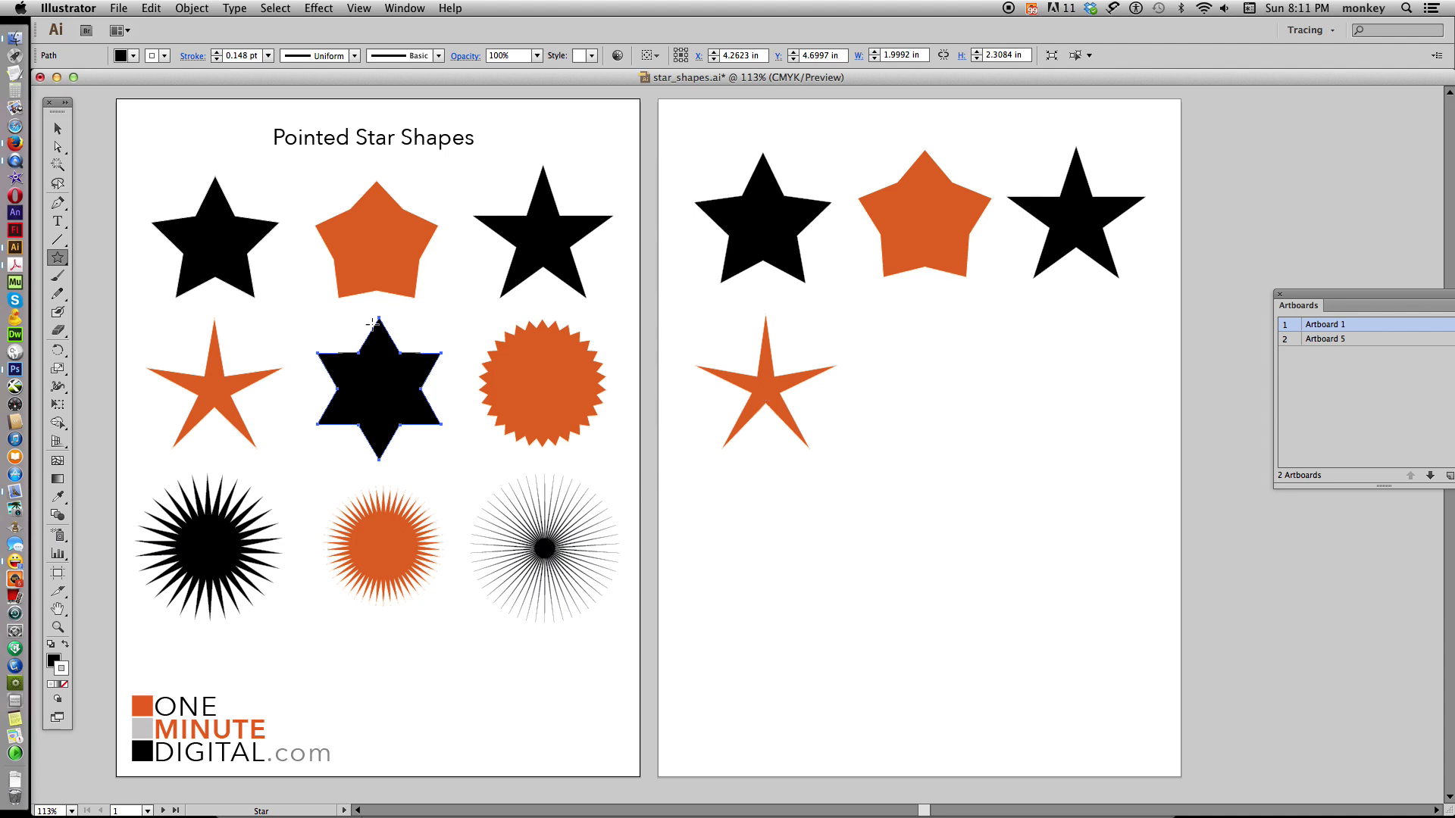
- Set the Star tool to 6 points and delete the test star
click(949, 374)
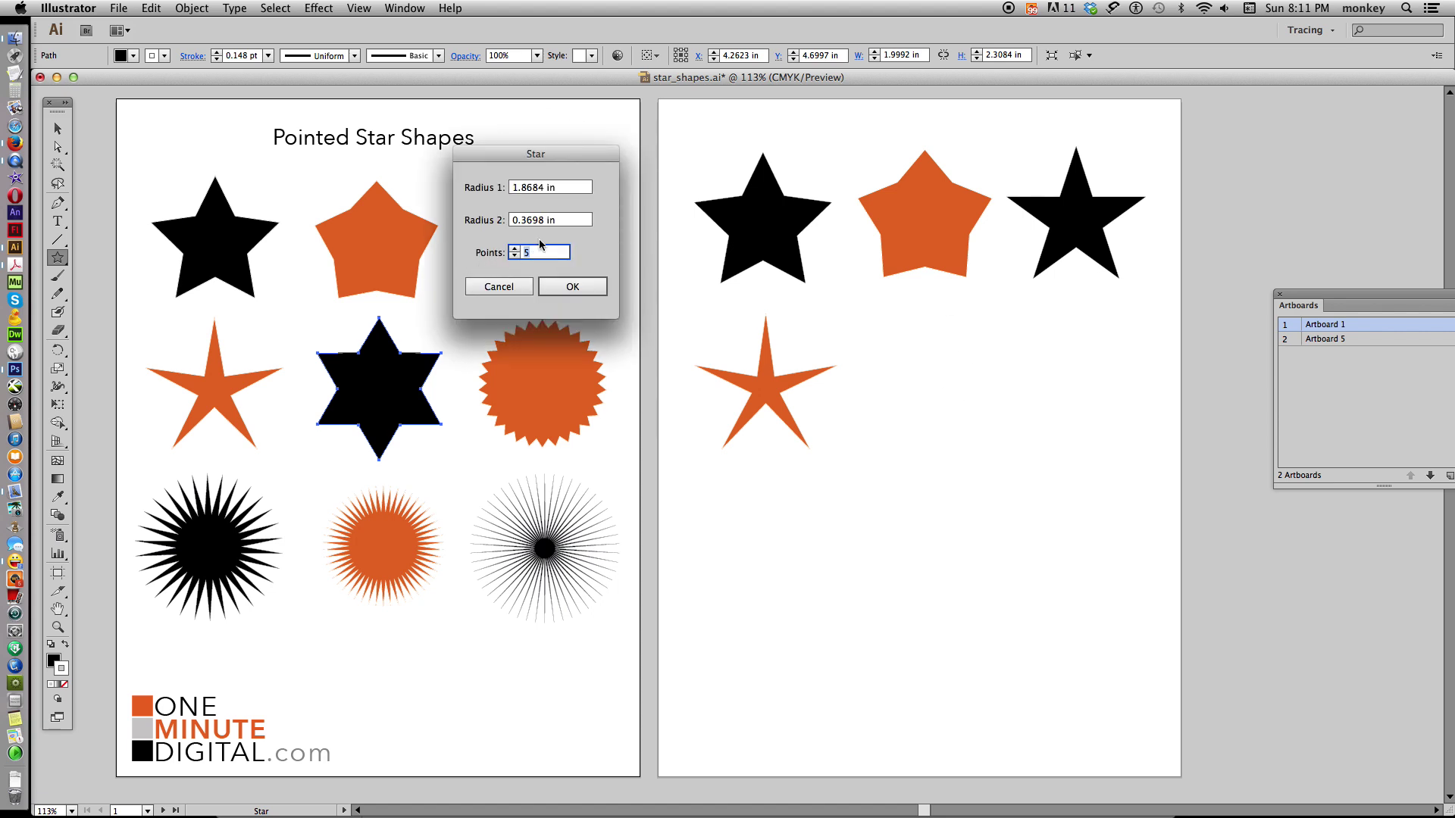
text(6)
key(Return)
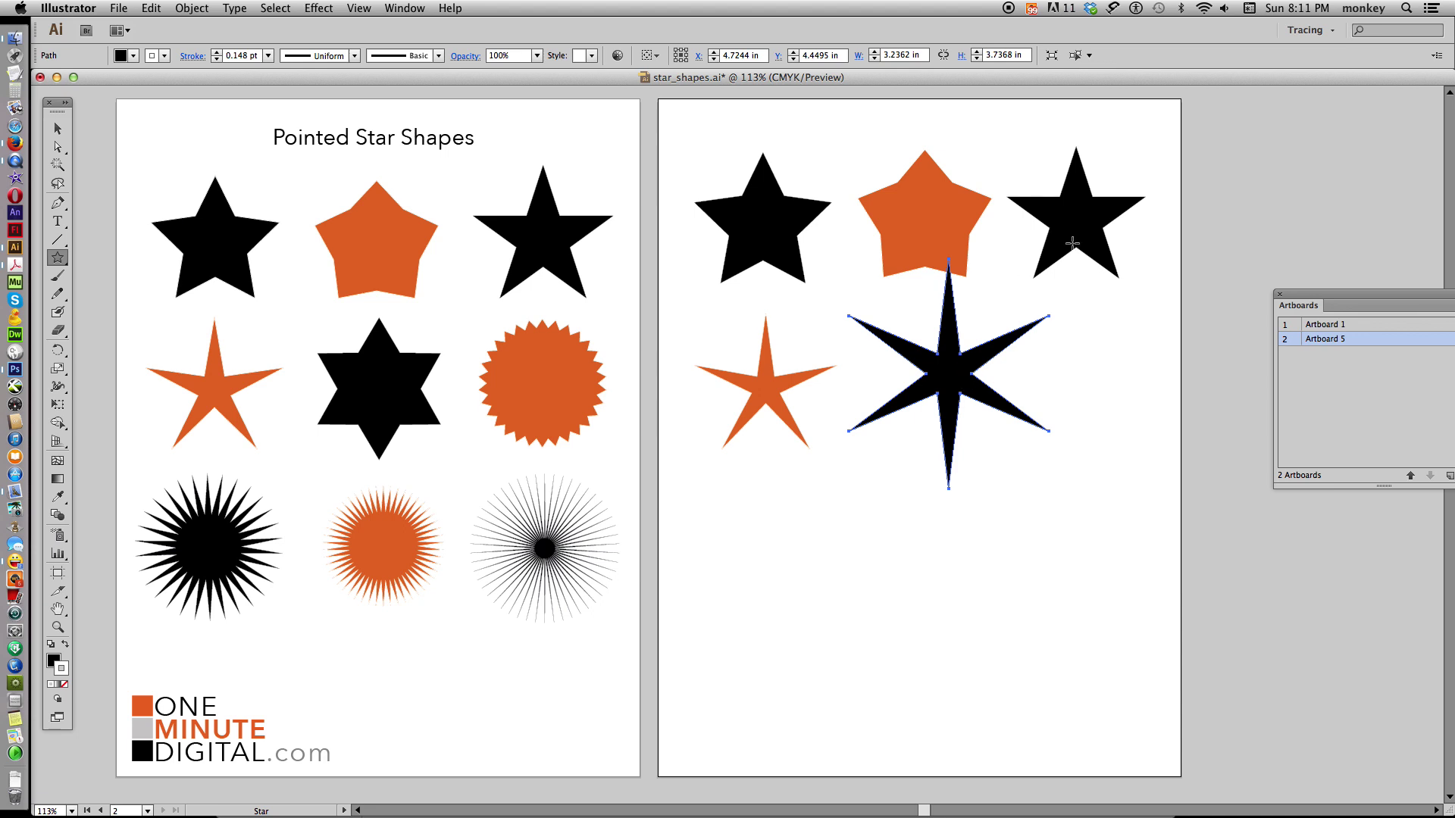
key(Delete)
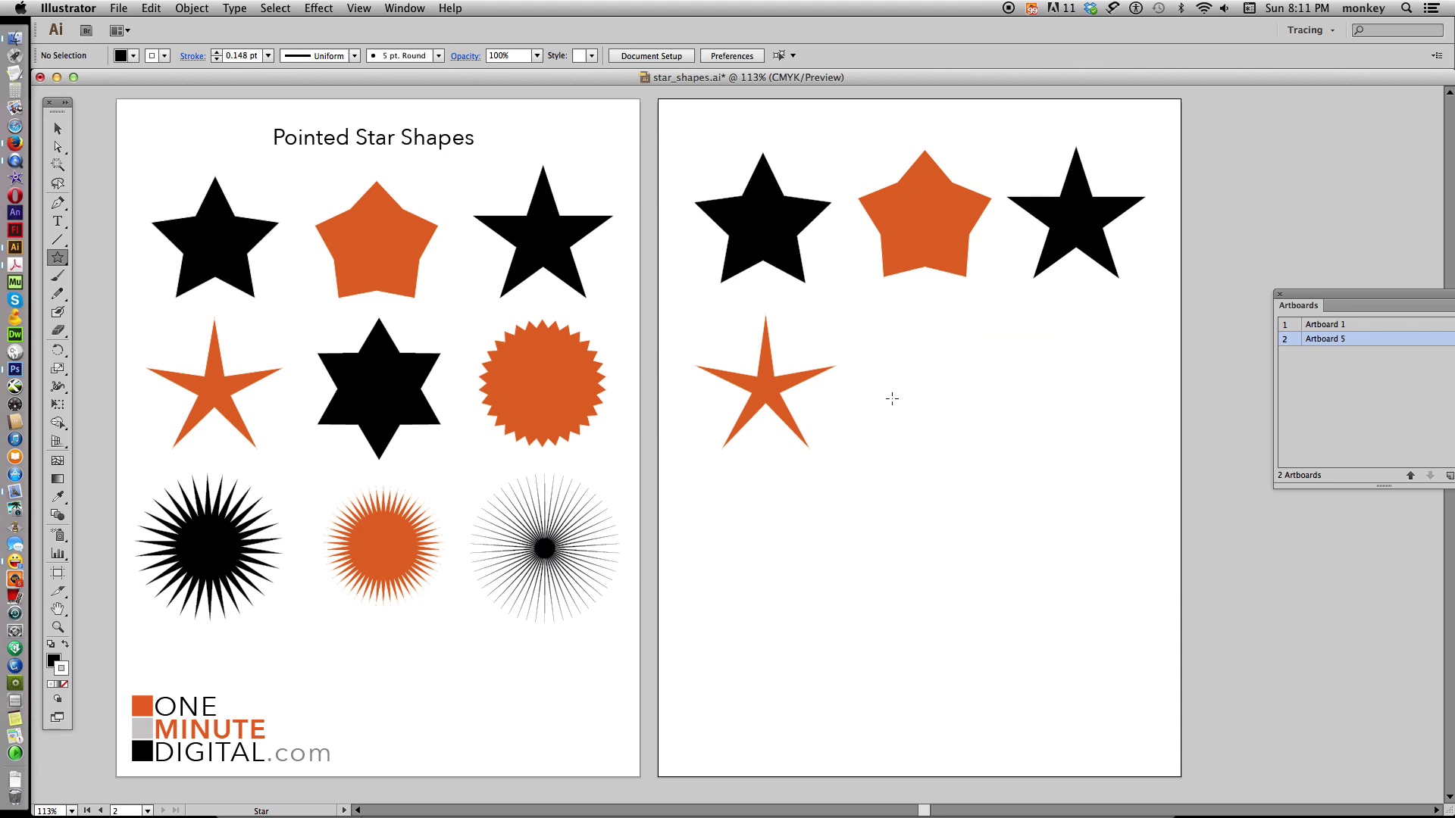
- Draw a black six-point star beside the thin orange star and enlarge it slightly
drag(907, 363, 900, 396)
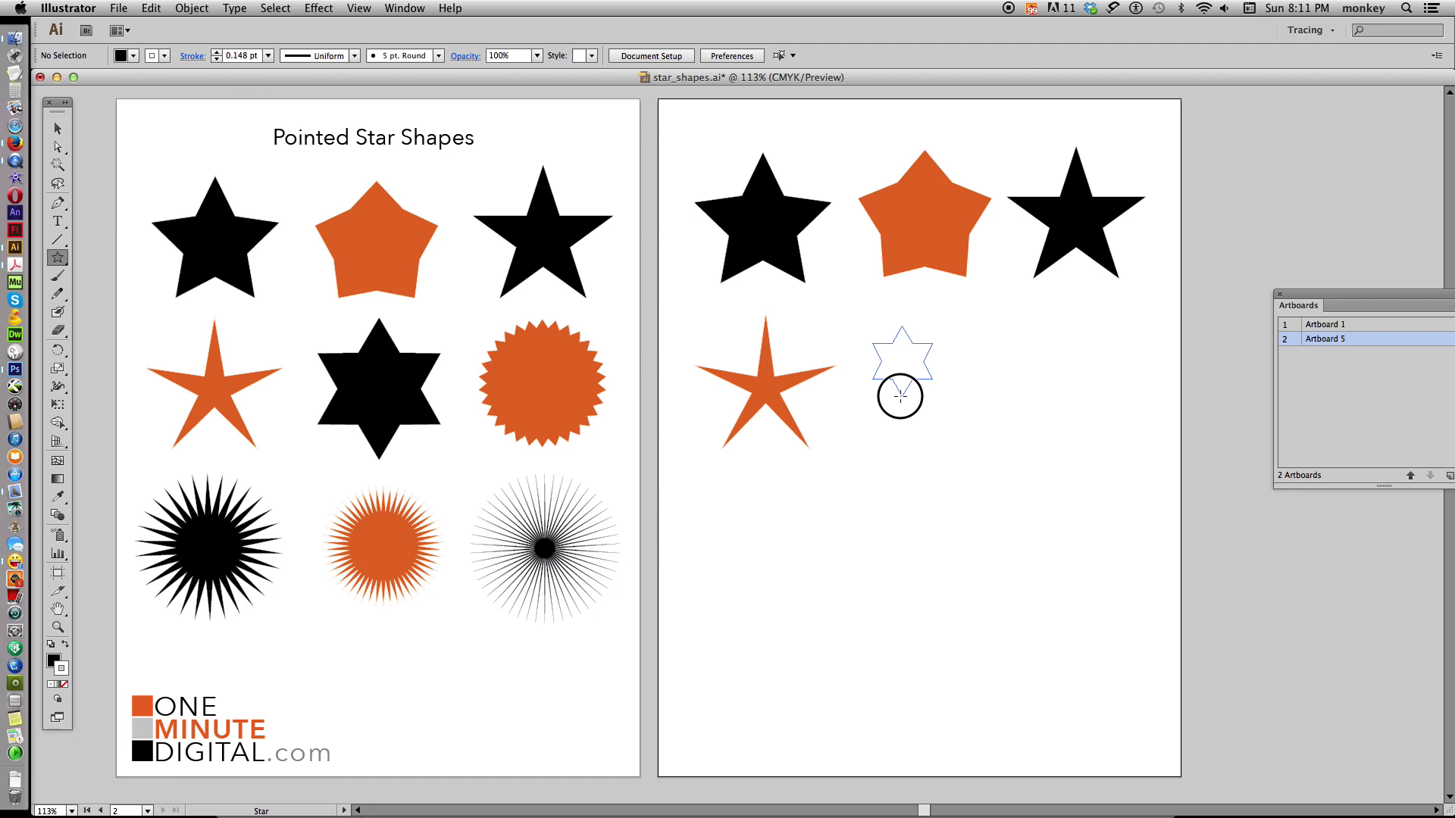
drag(901, 396, 900, 395)
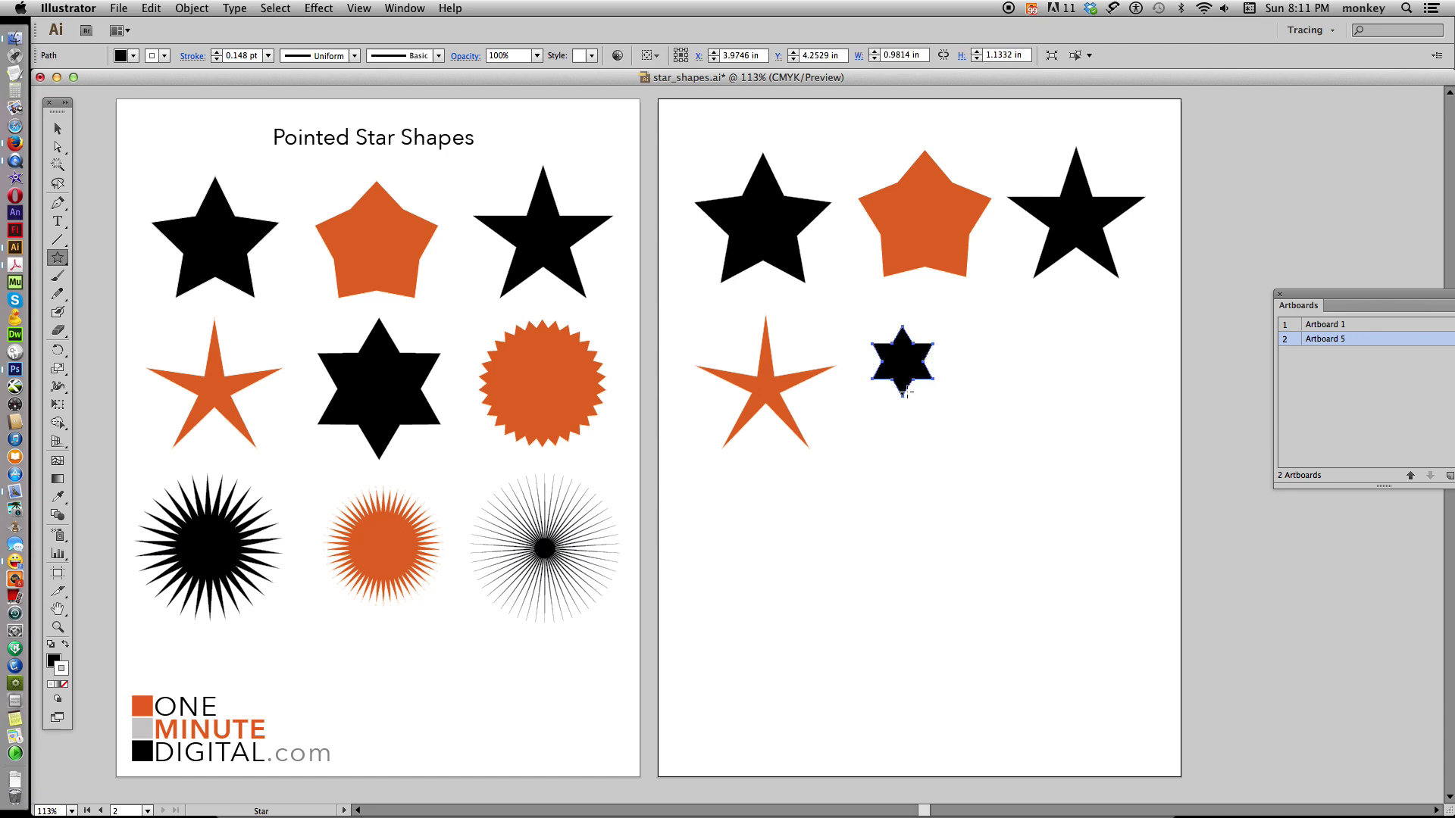
key(super)
mouse_move(932, 398)
mouse_down()
mouse_move(979, 450)
mouse_move(939, 379)
mouse_up()
click(1052, 406)
click(528, 377)
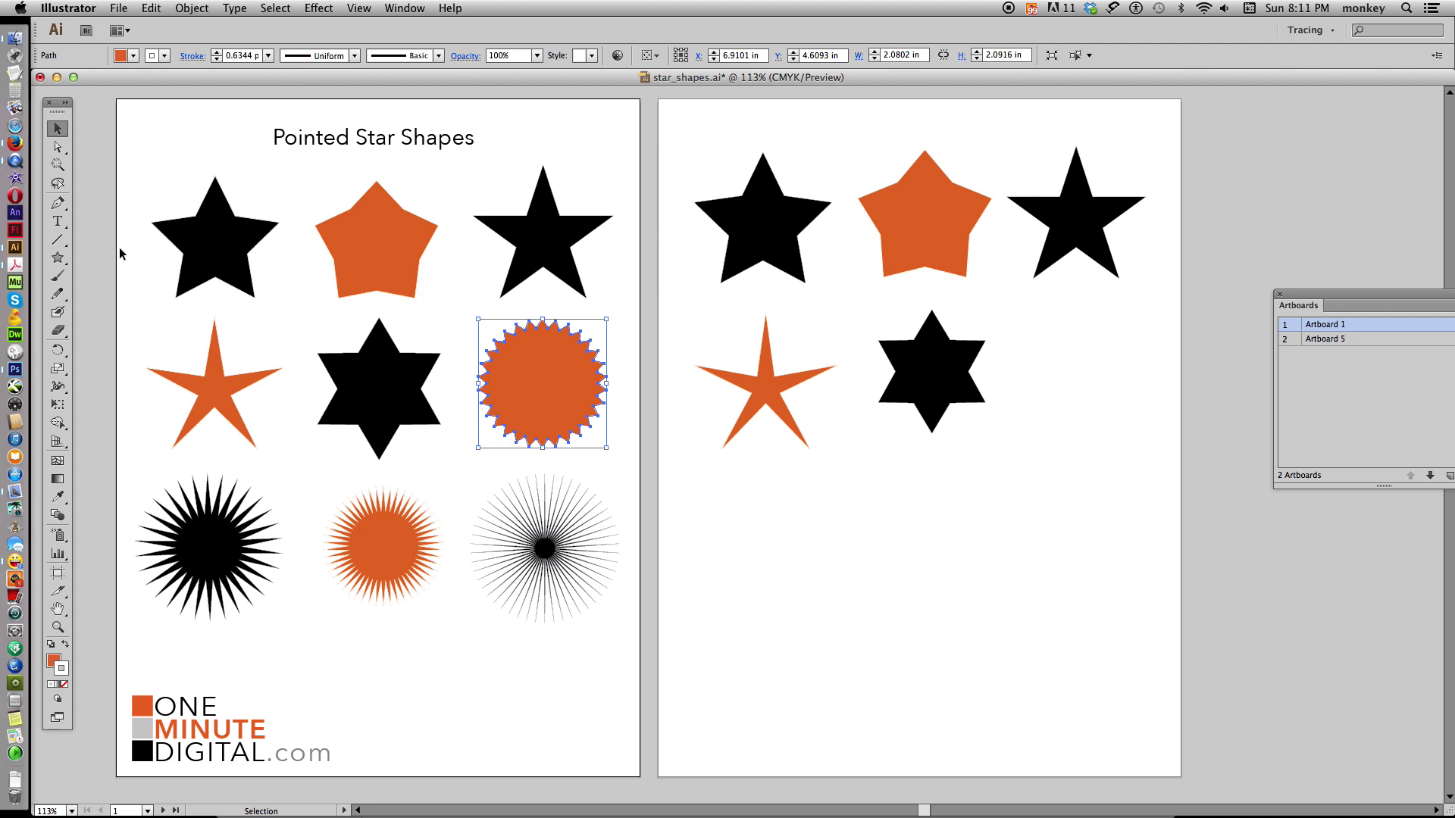
- Set the Star tool to 30 points and delete the test star
click(58, 258)
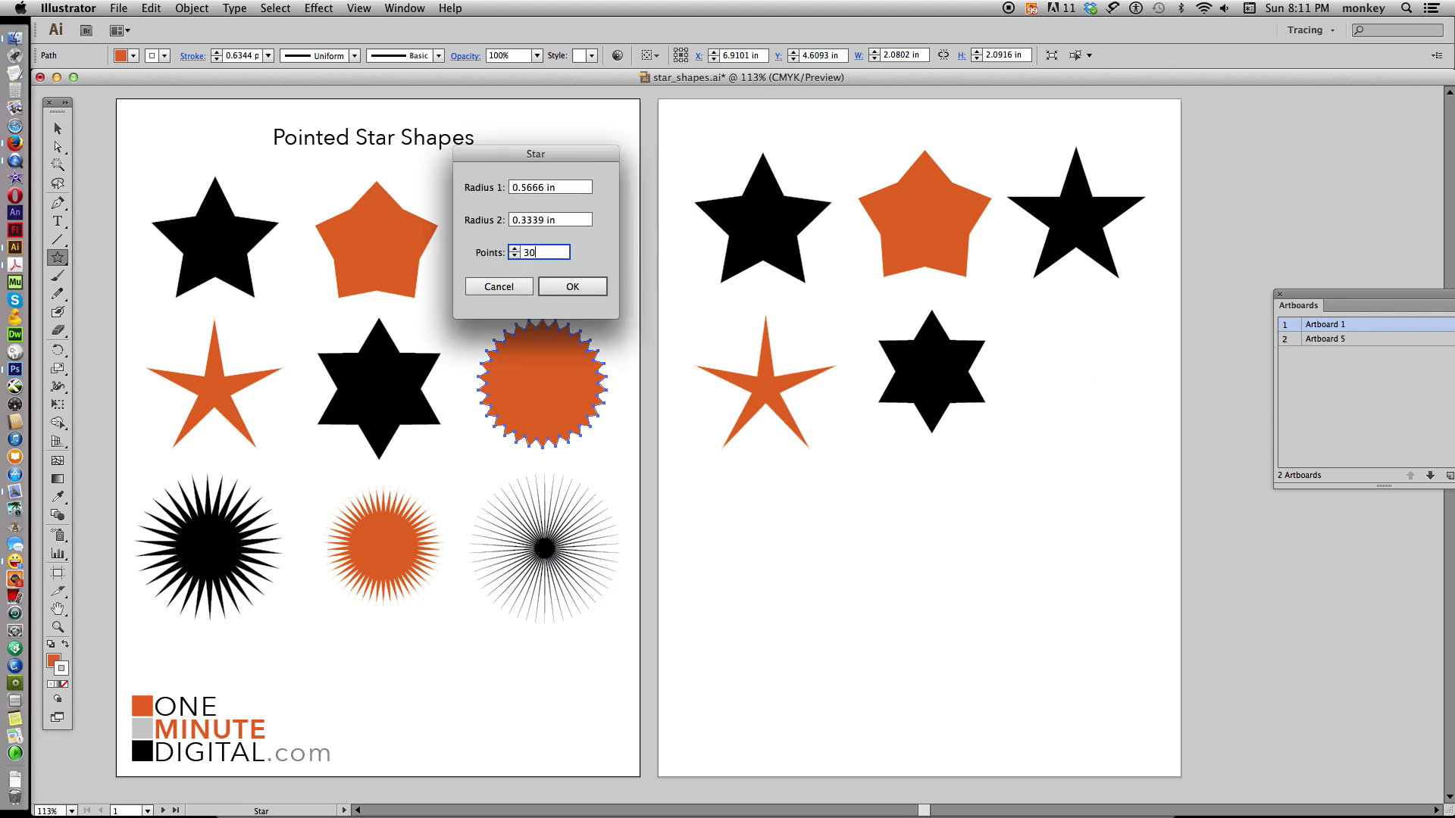
key(Return)
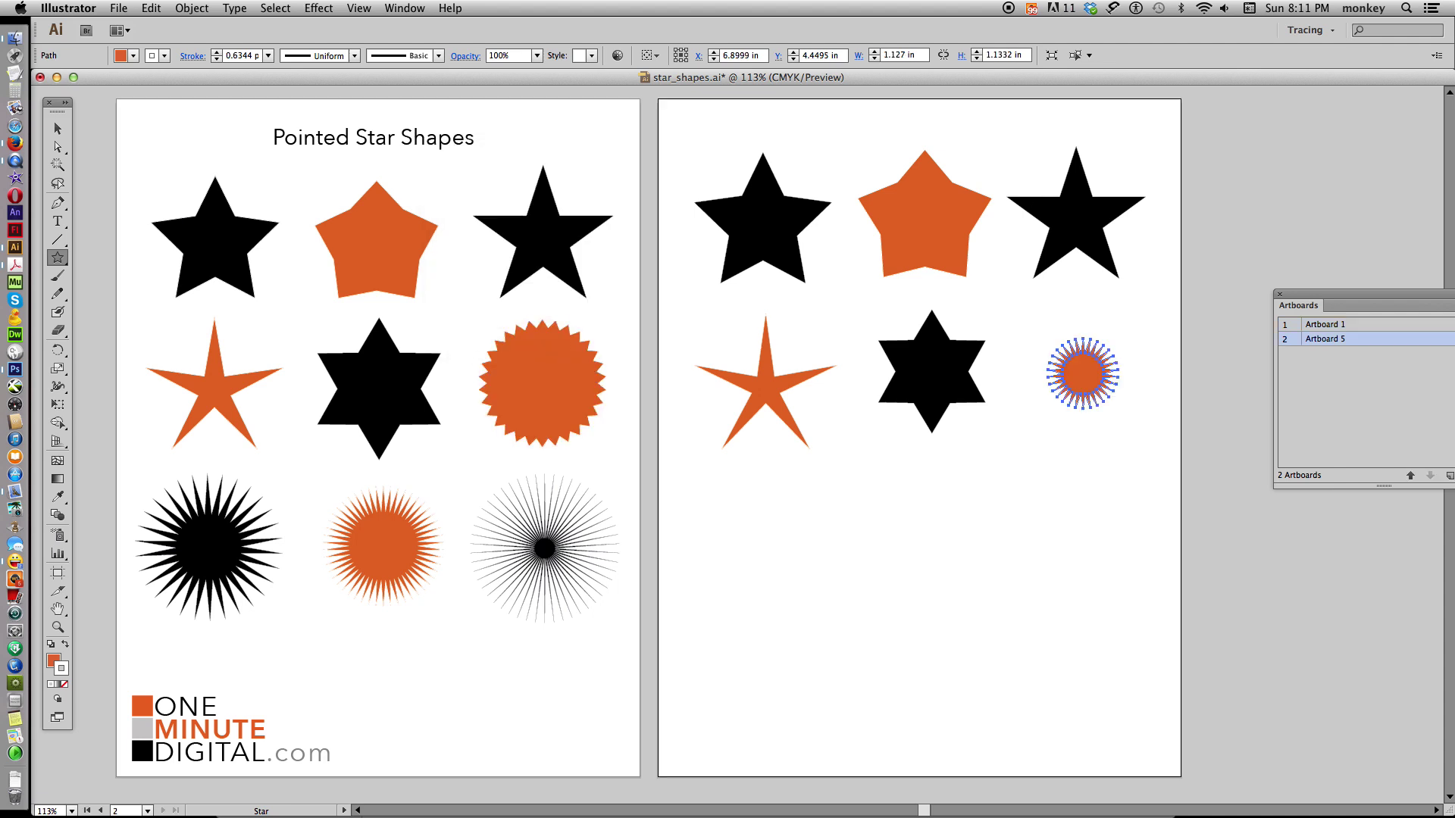
key(Delete)
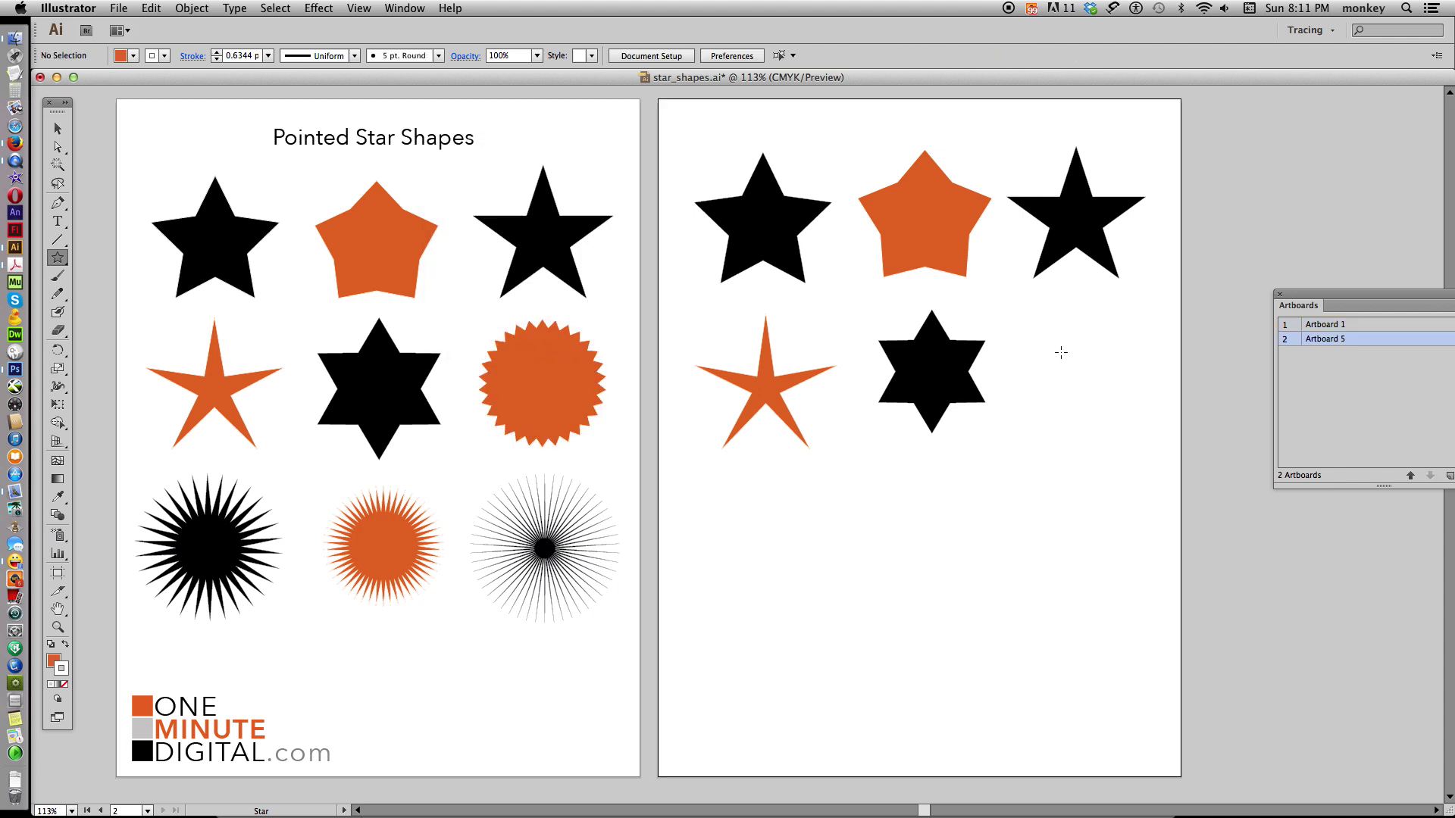
- Draw an orange 30-point starburst right of the six-pointed star, scaled to grid size
drag(1050, 343, 1102, 405)
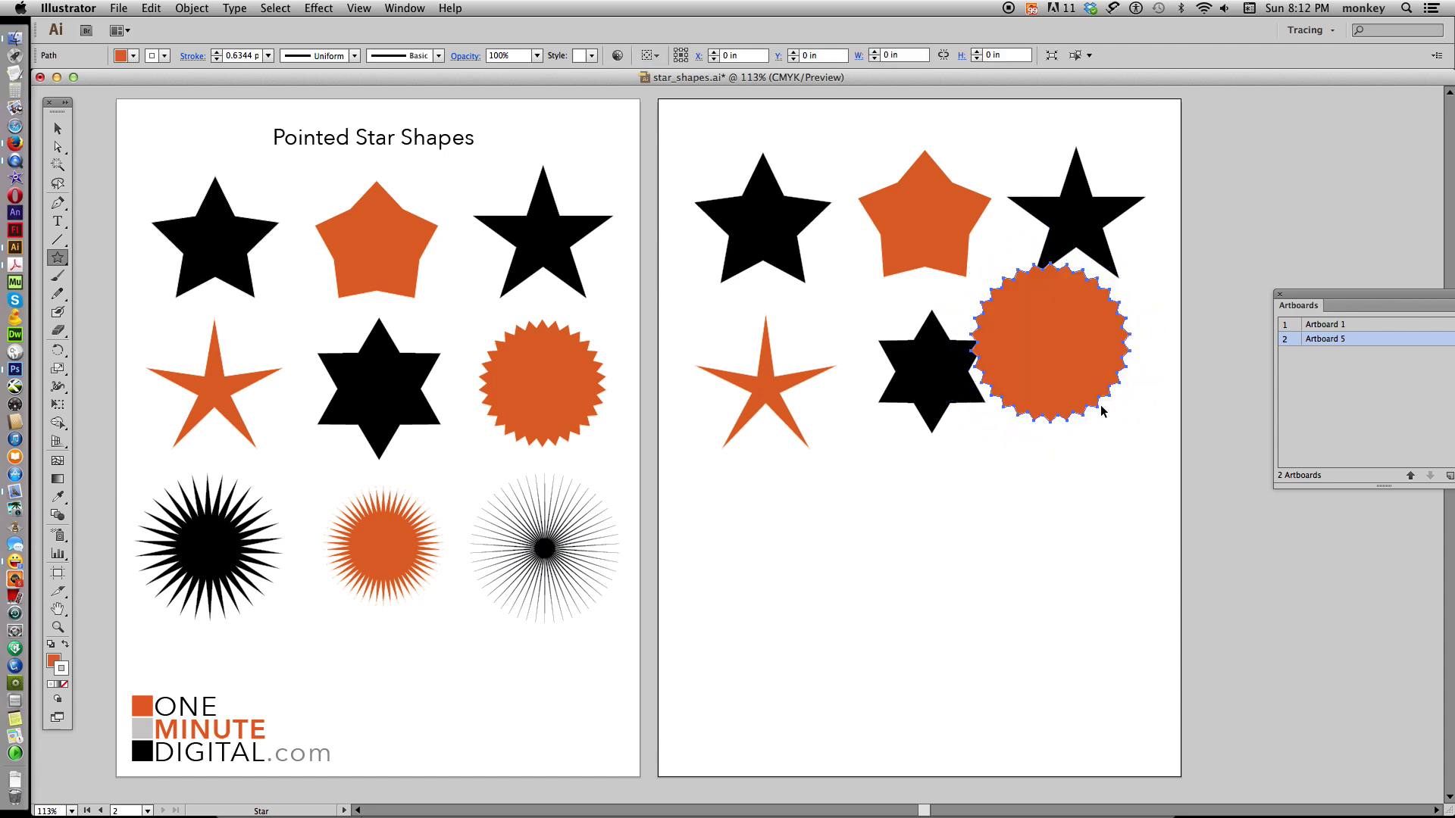
click(60, 128)
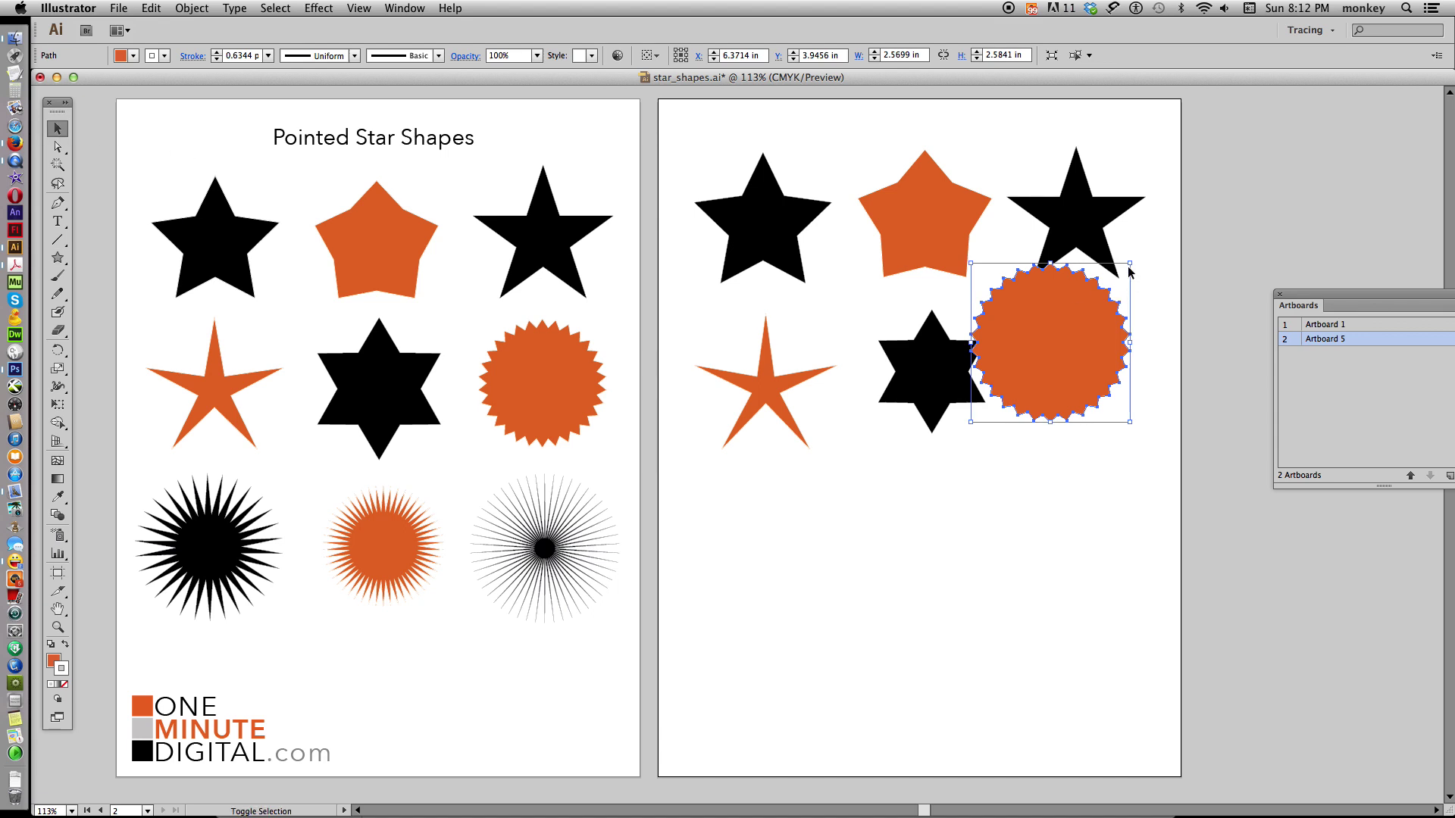
drag(1129, 264, 1082, 309)
drag(1091, 363, 1157, 352)
click(1031, 509)
mouse_move(1034, 568)
mouse_down()
mouse_move(1049, 526)
mouse_move(1055, 556)
mouse_up()
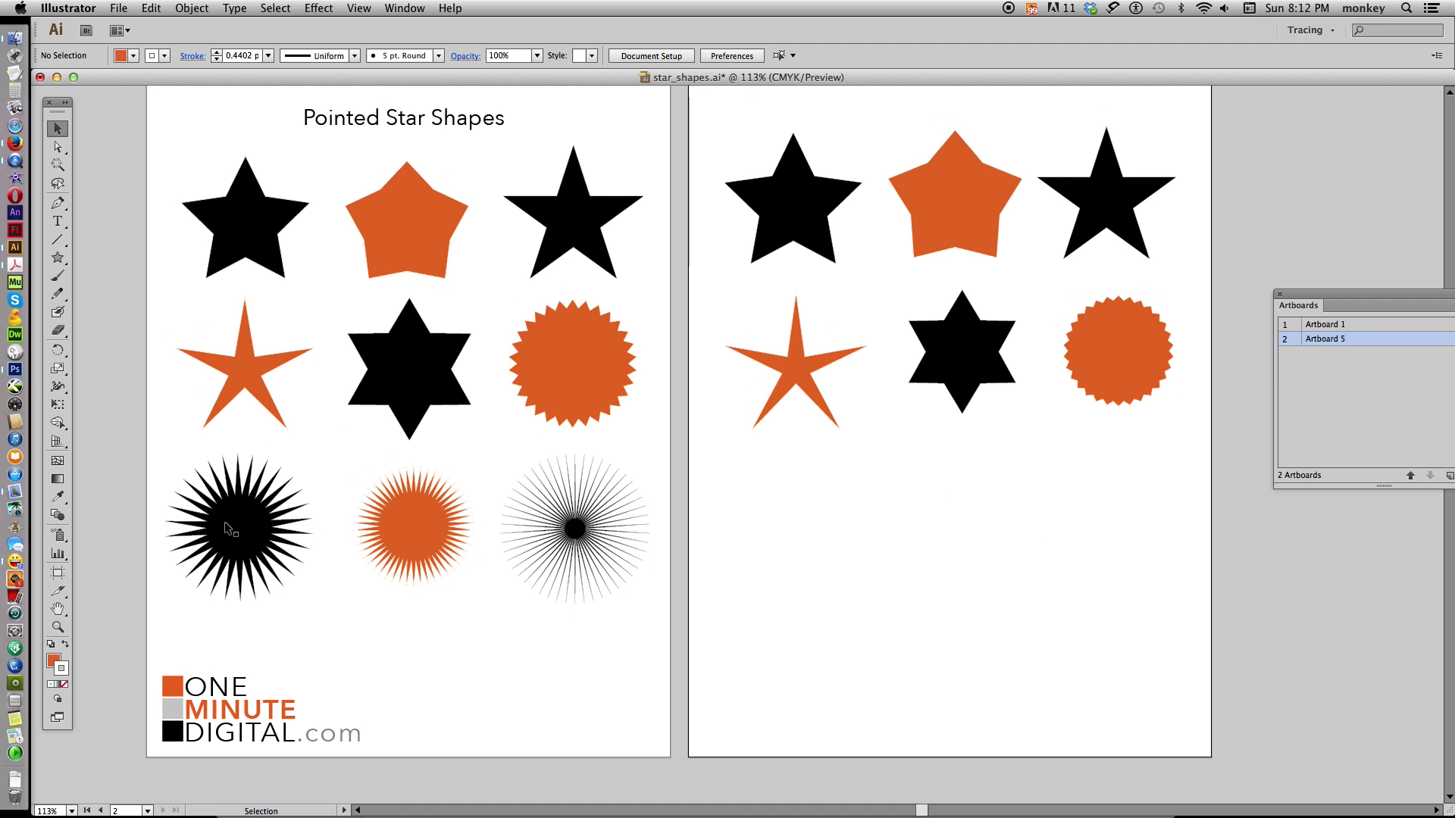
click(225, 519)
- Draw a black spiky starburst, shrunk and placed at the artboard's bottom-left below the thin orange star
click(58, 259)
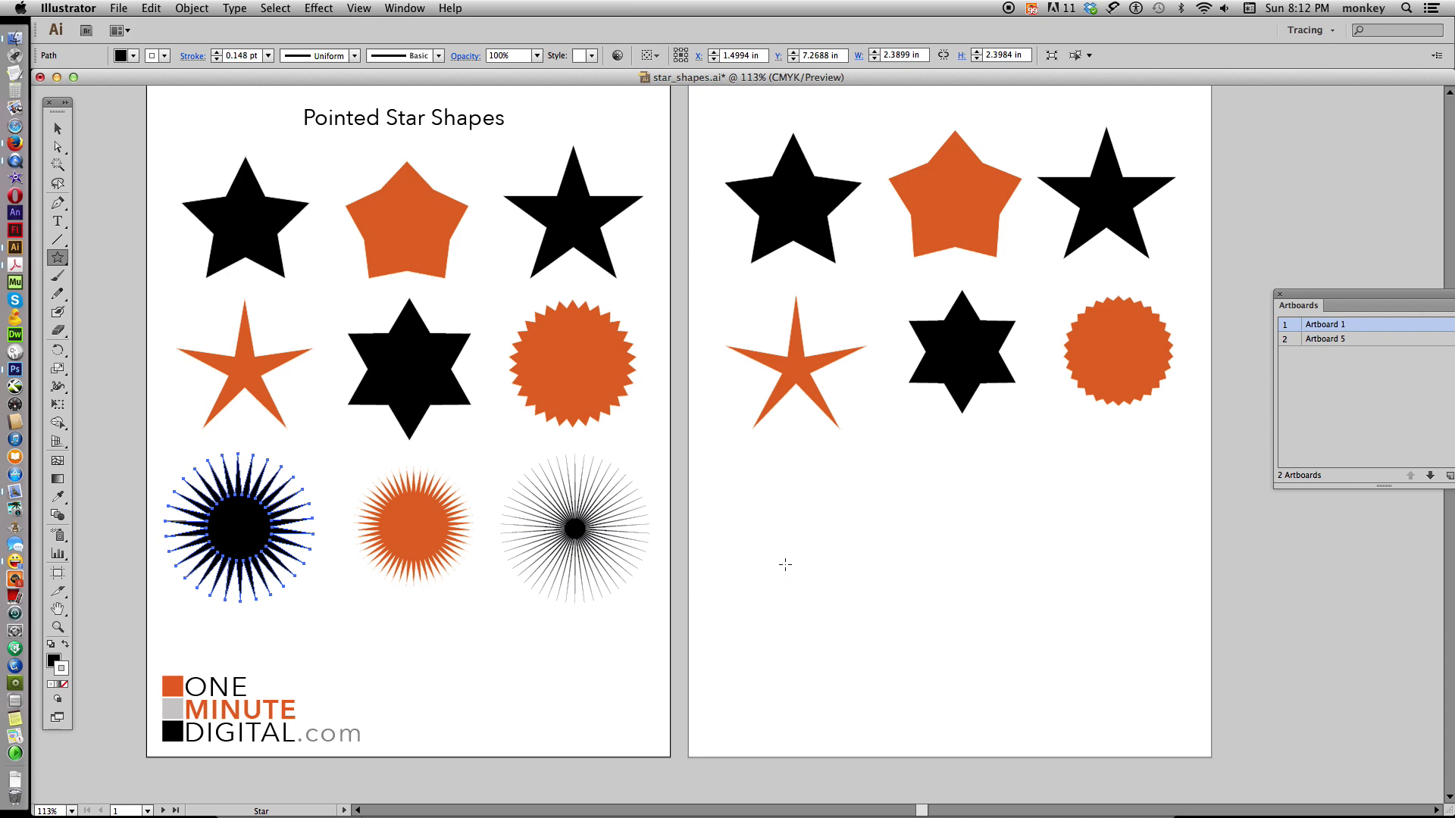
drag(777, 529, 872, 659)
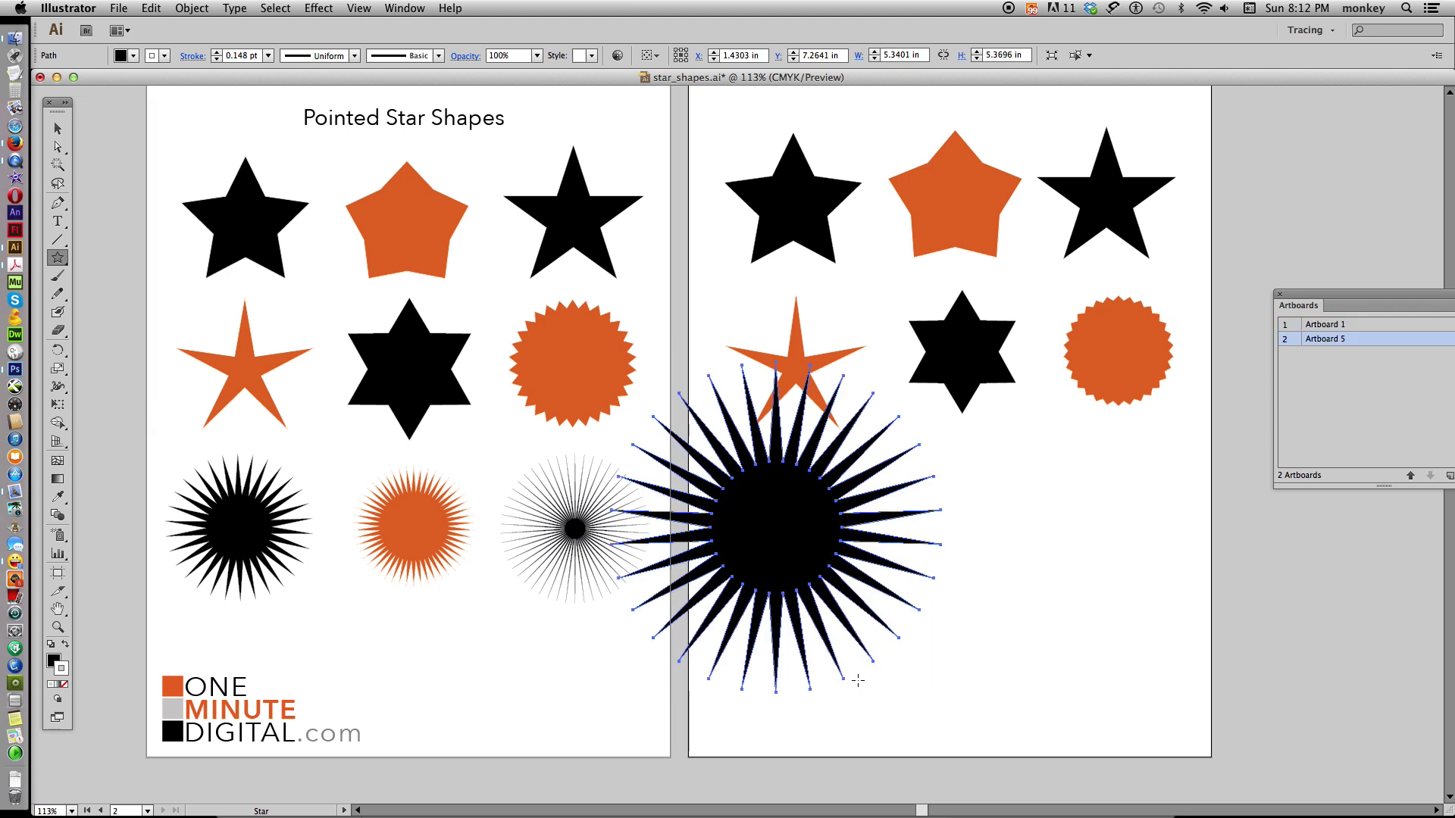
click(60, 133)
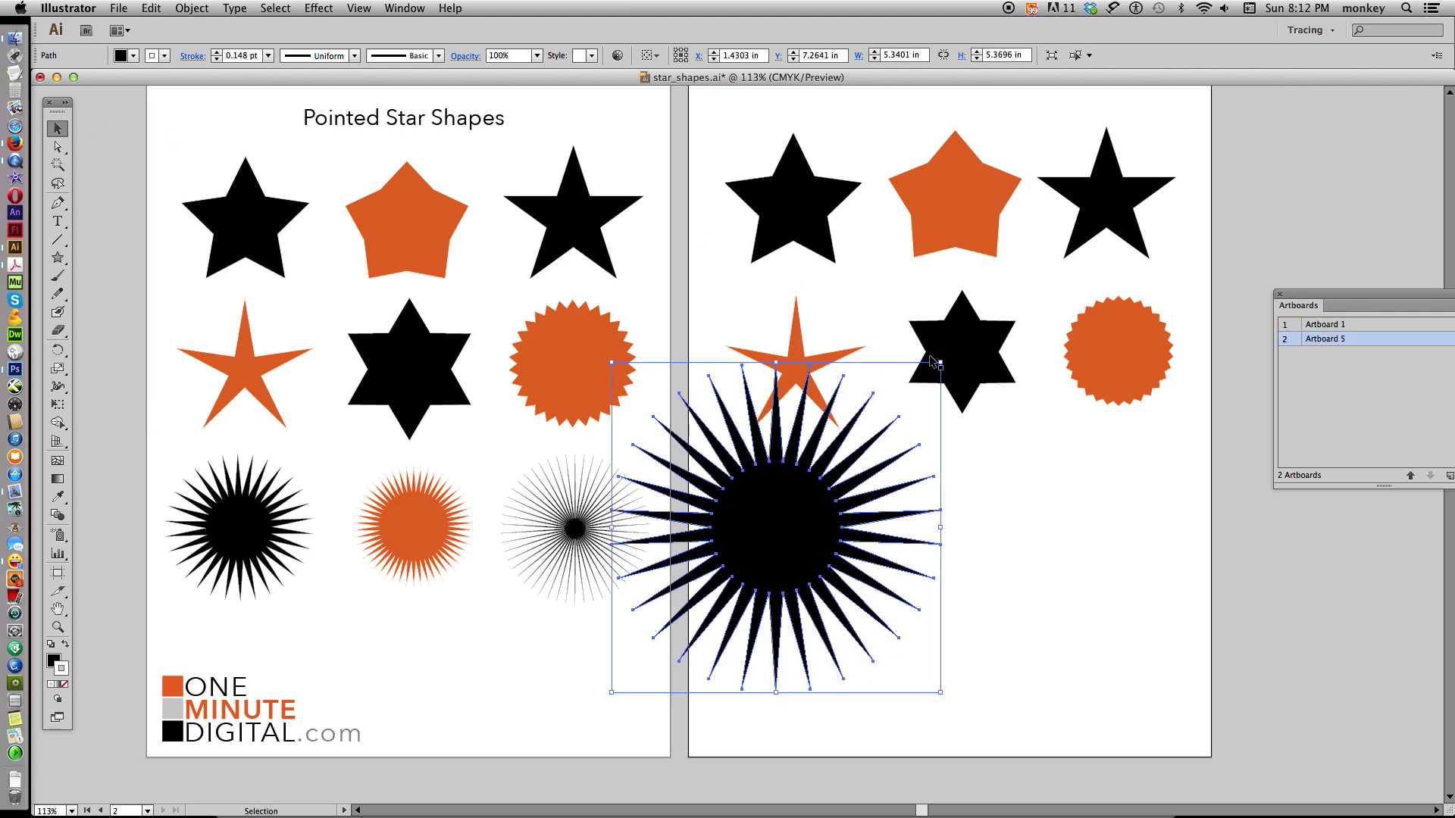
drag(942, 365, 766, 541)
drag(707, 616, 799, 534)
click(783, 757)
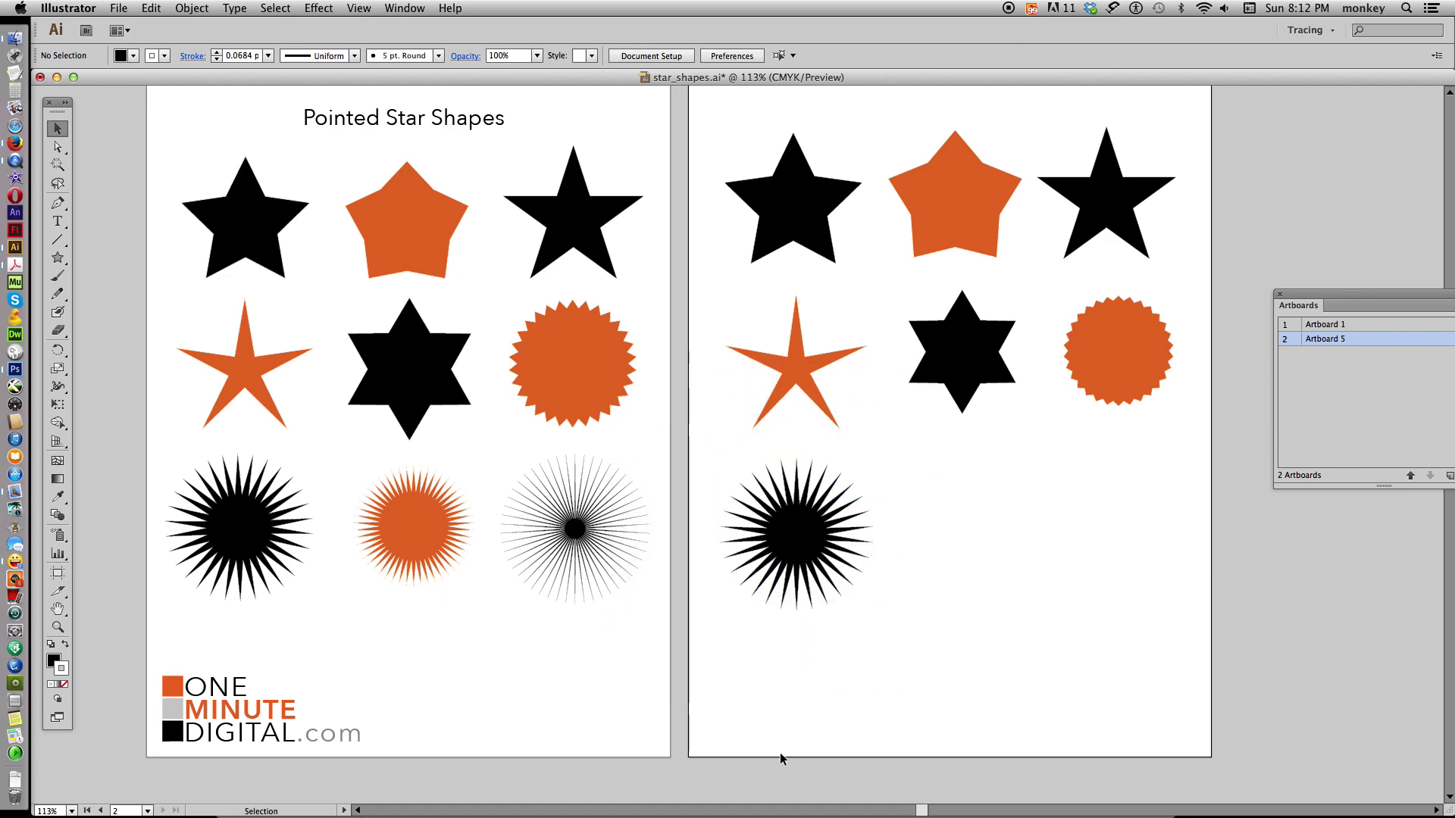
click(410, 535)
- Set the Star tool to 50 points and undo the oversized test star
drag(63, 262, 162, 332)
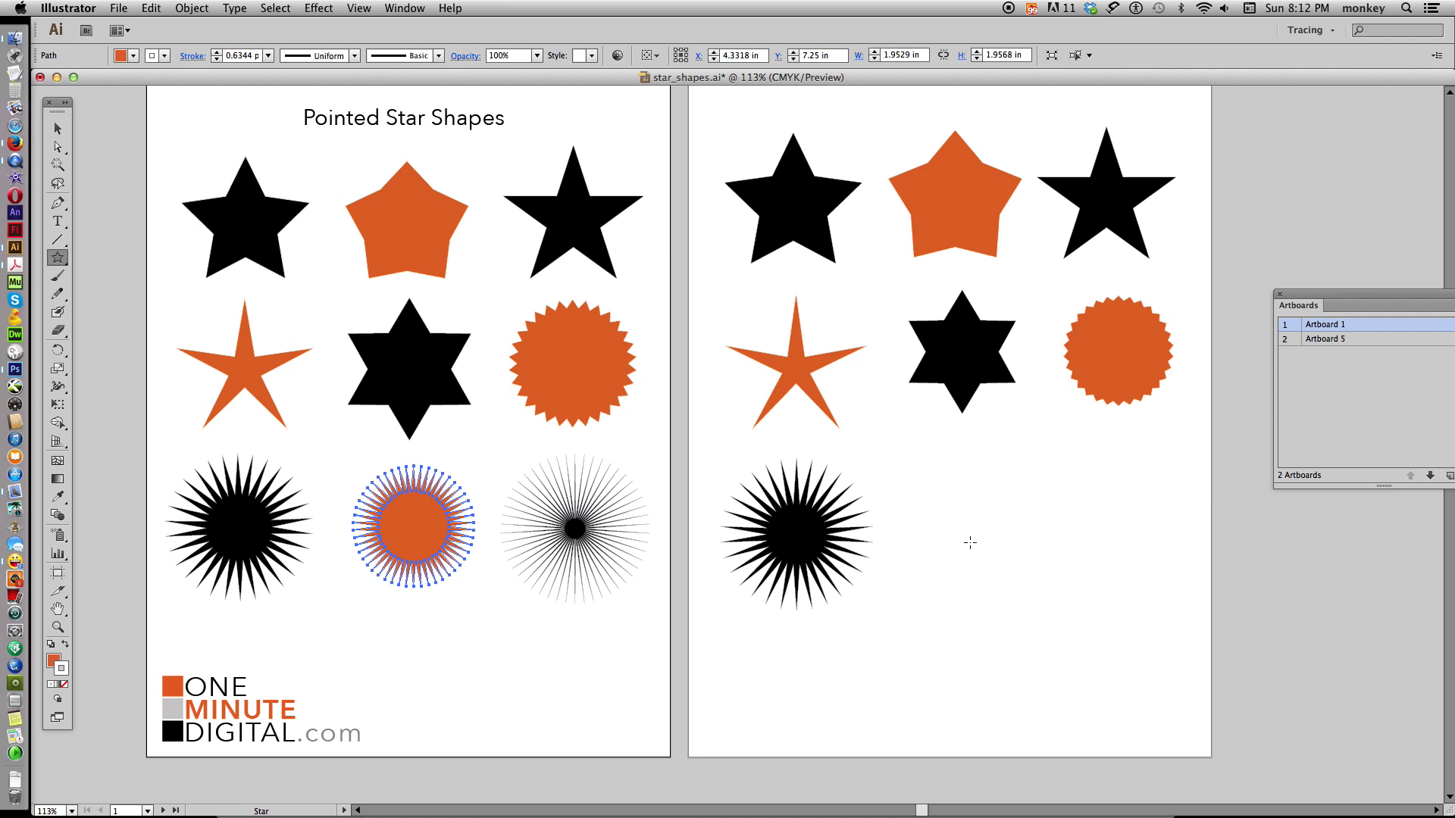
click(979, 512)
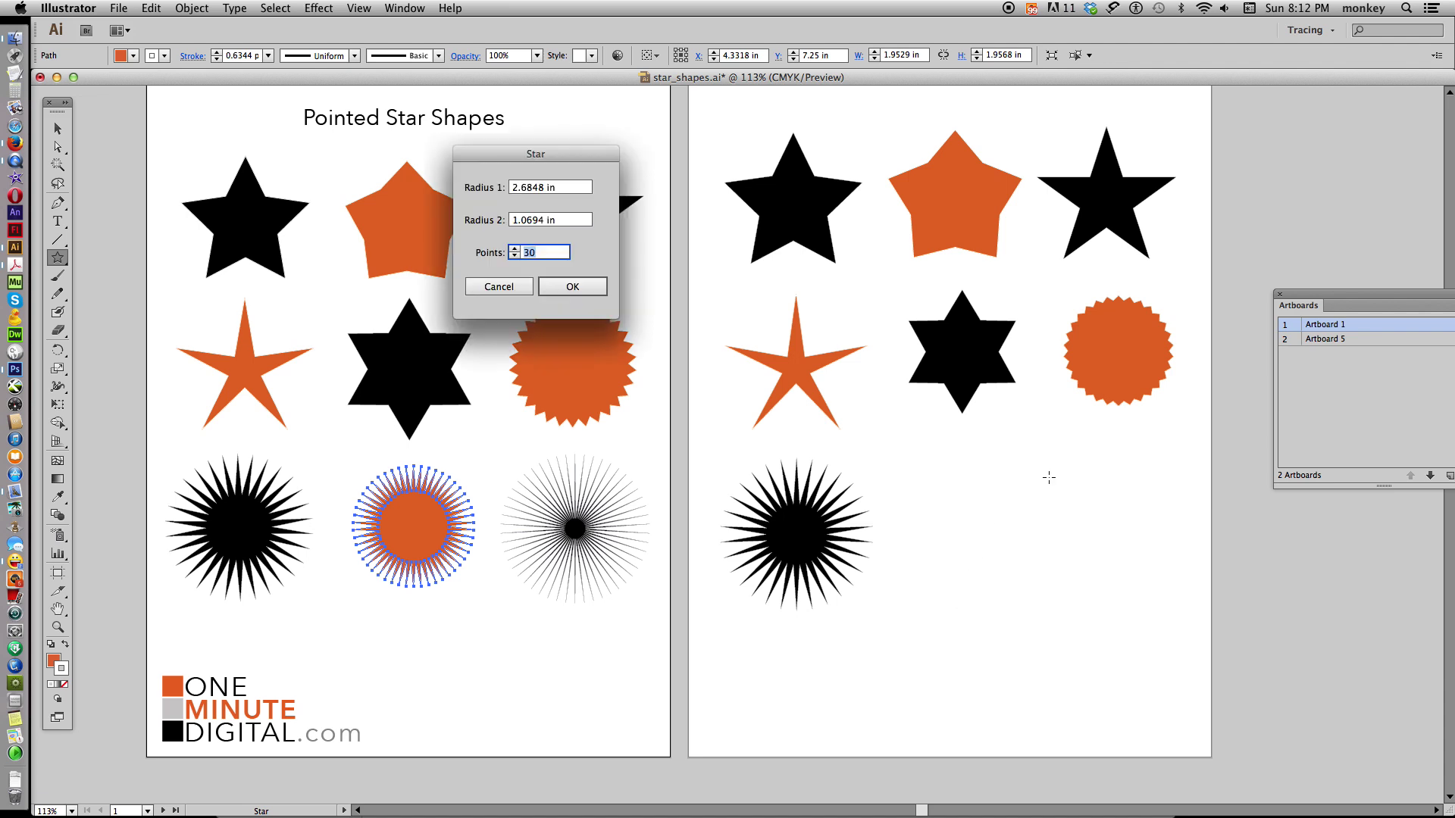
key(Return)
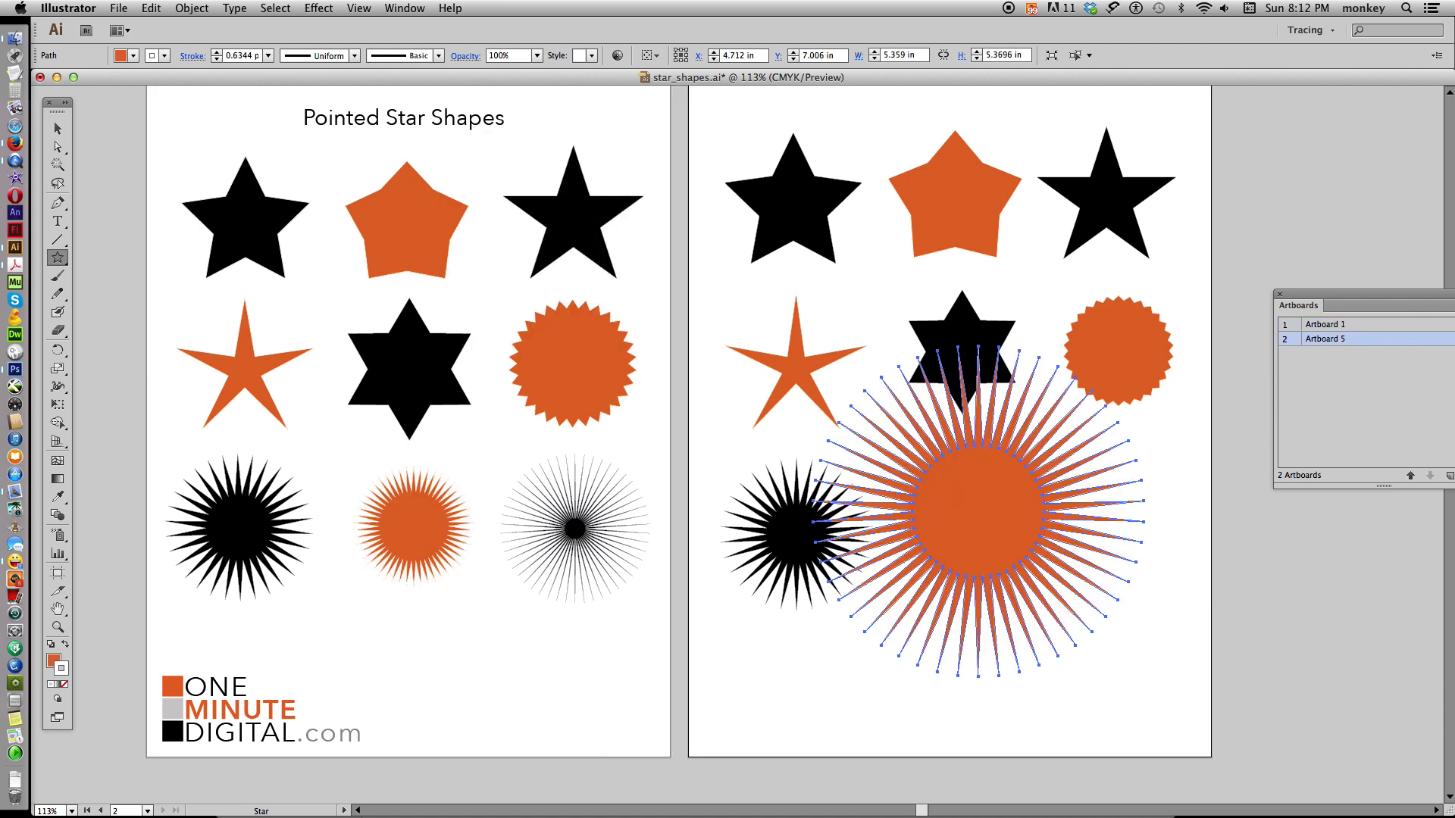
key(super+z)
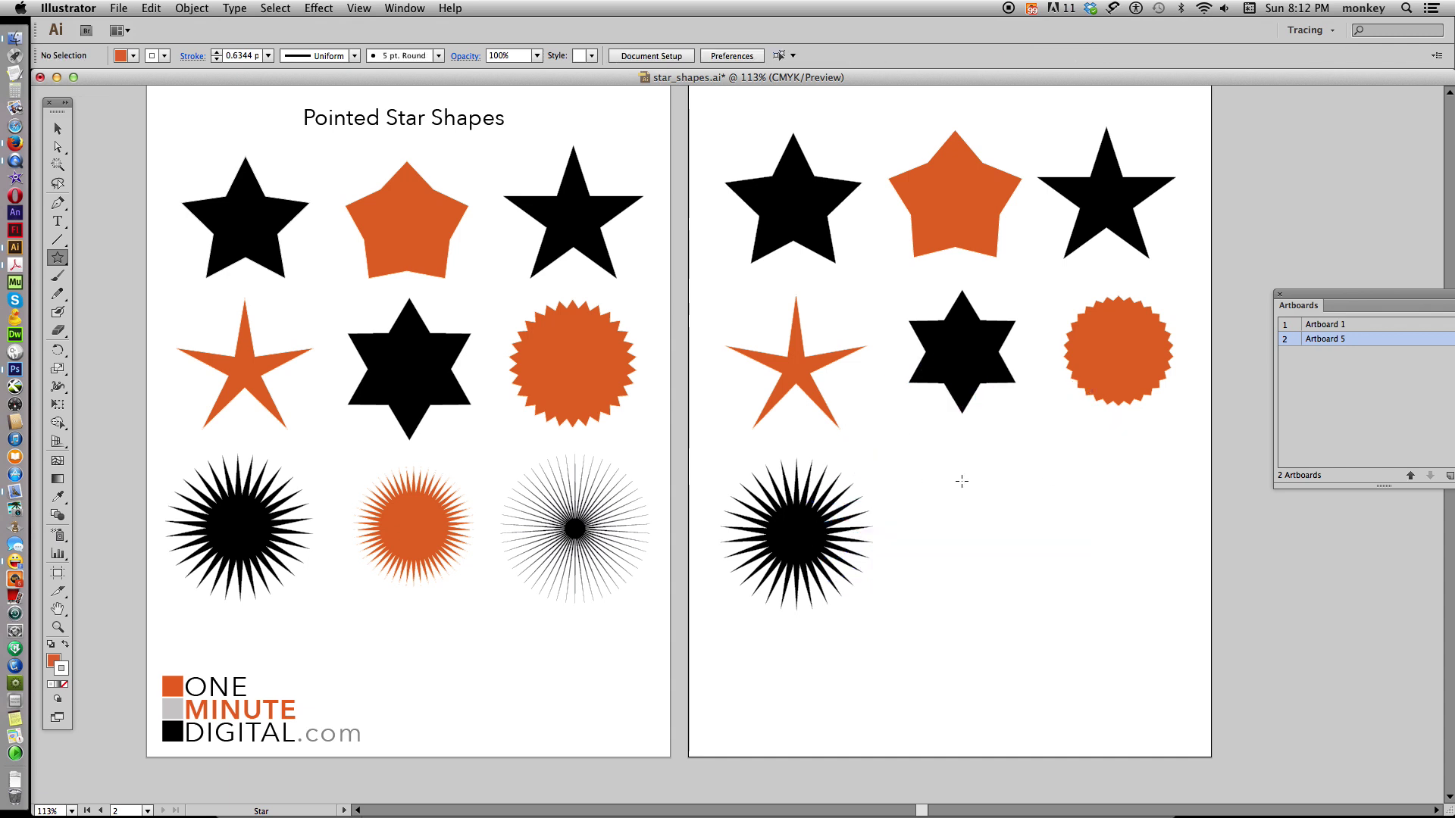
- Draw an orange starburst, shrunk and placed in the bottom row's middle spot
drag(938, 484, 985, 557)
click(54, 126)
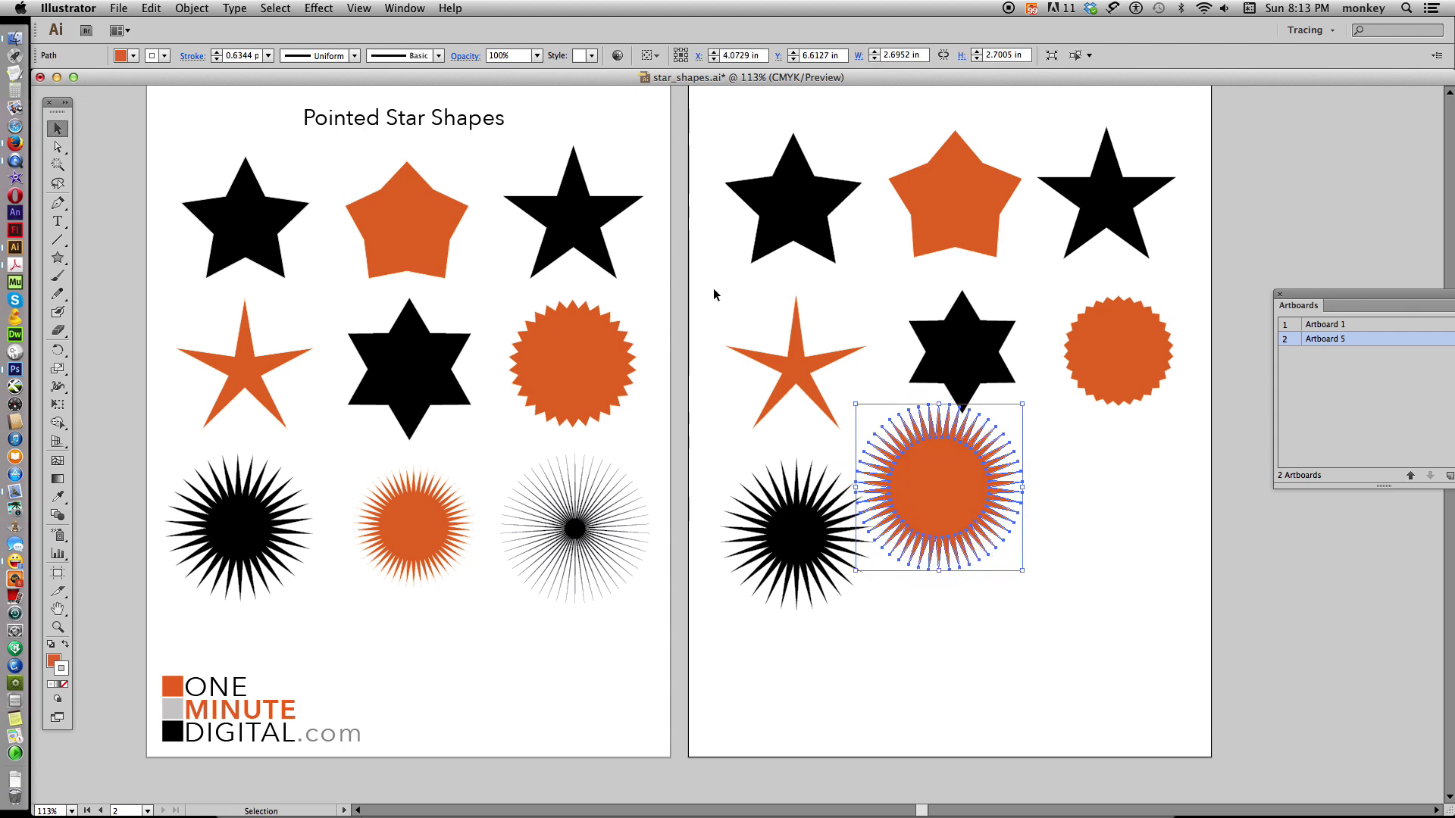
drag(1024, 405, 997, 432)
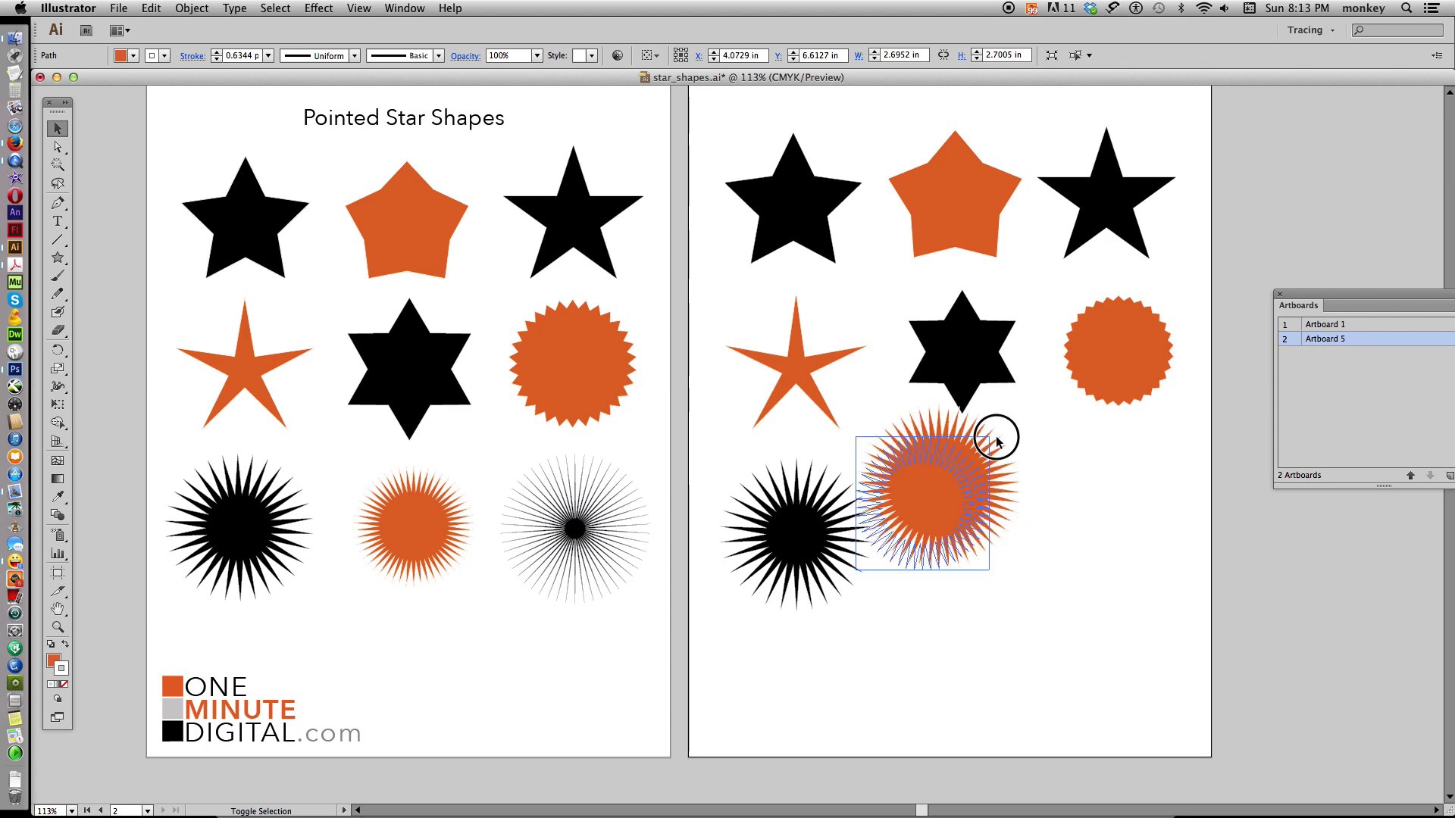
drag(932, 507, 963, 530)
click(904, 611)
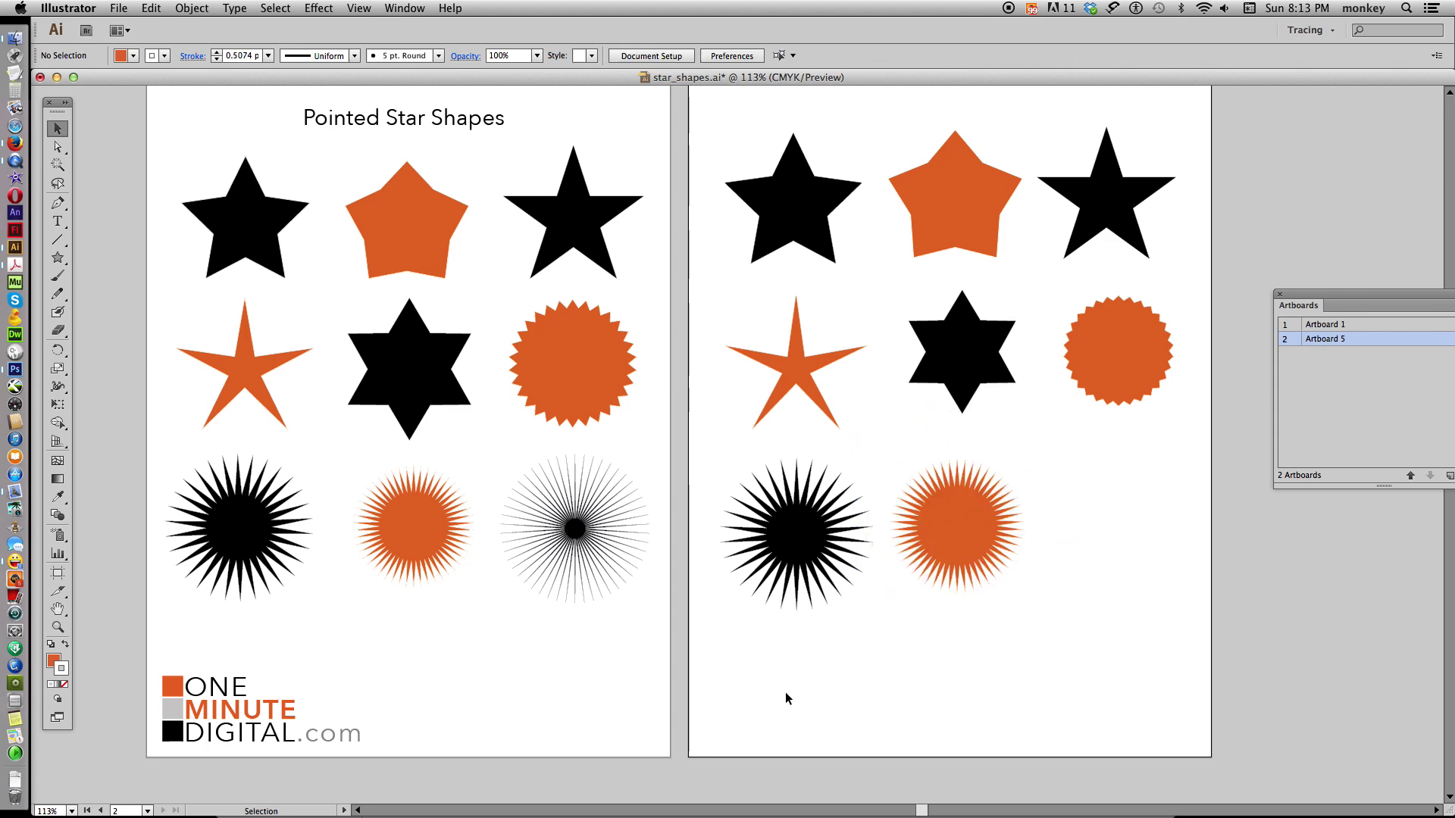
click(561, 537)
- Draw a large thin-line black starburst in the reference's style at the bottom-right
click(1111, 552)
click(551, 531)
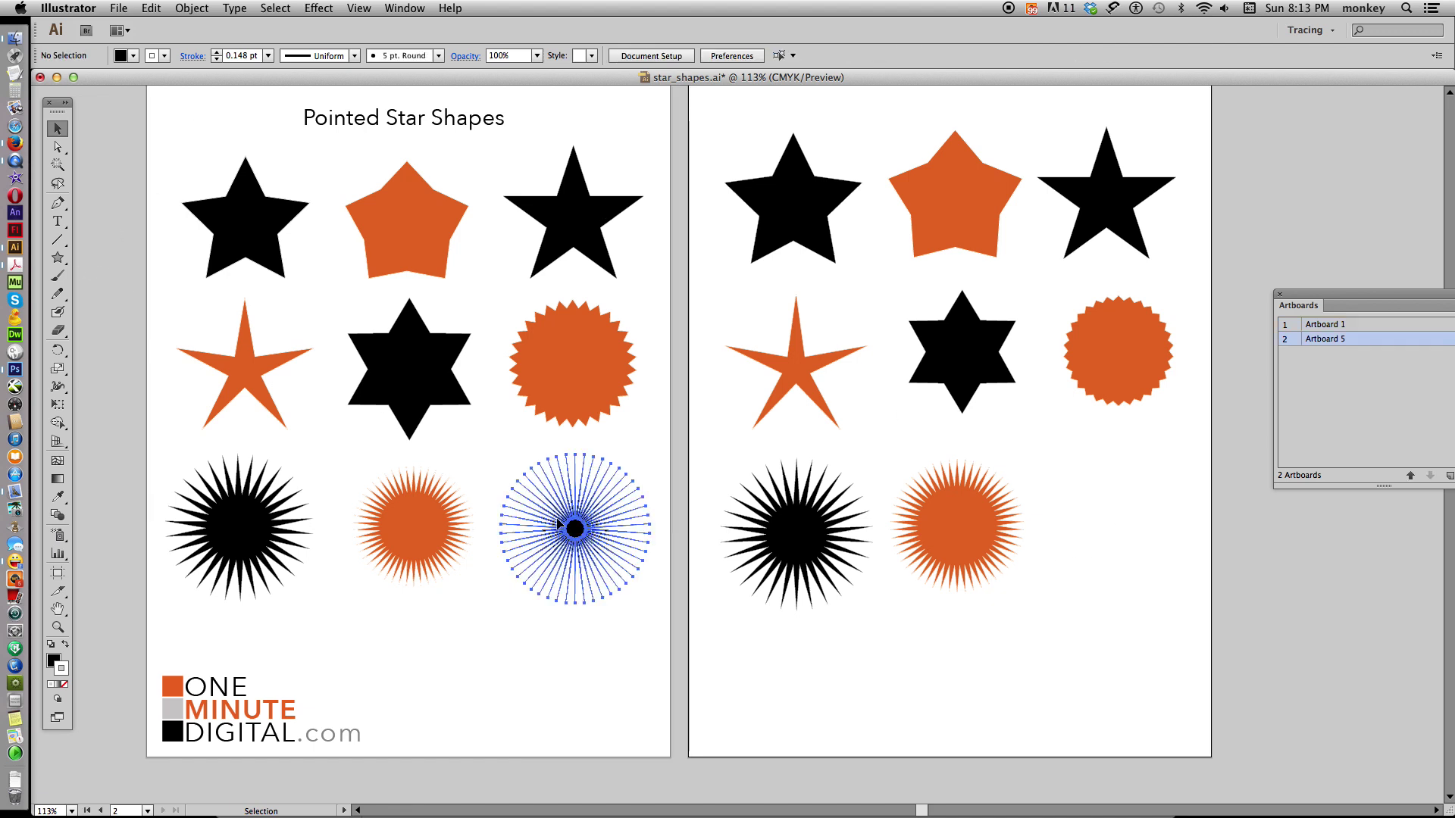
click(58, 258)
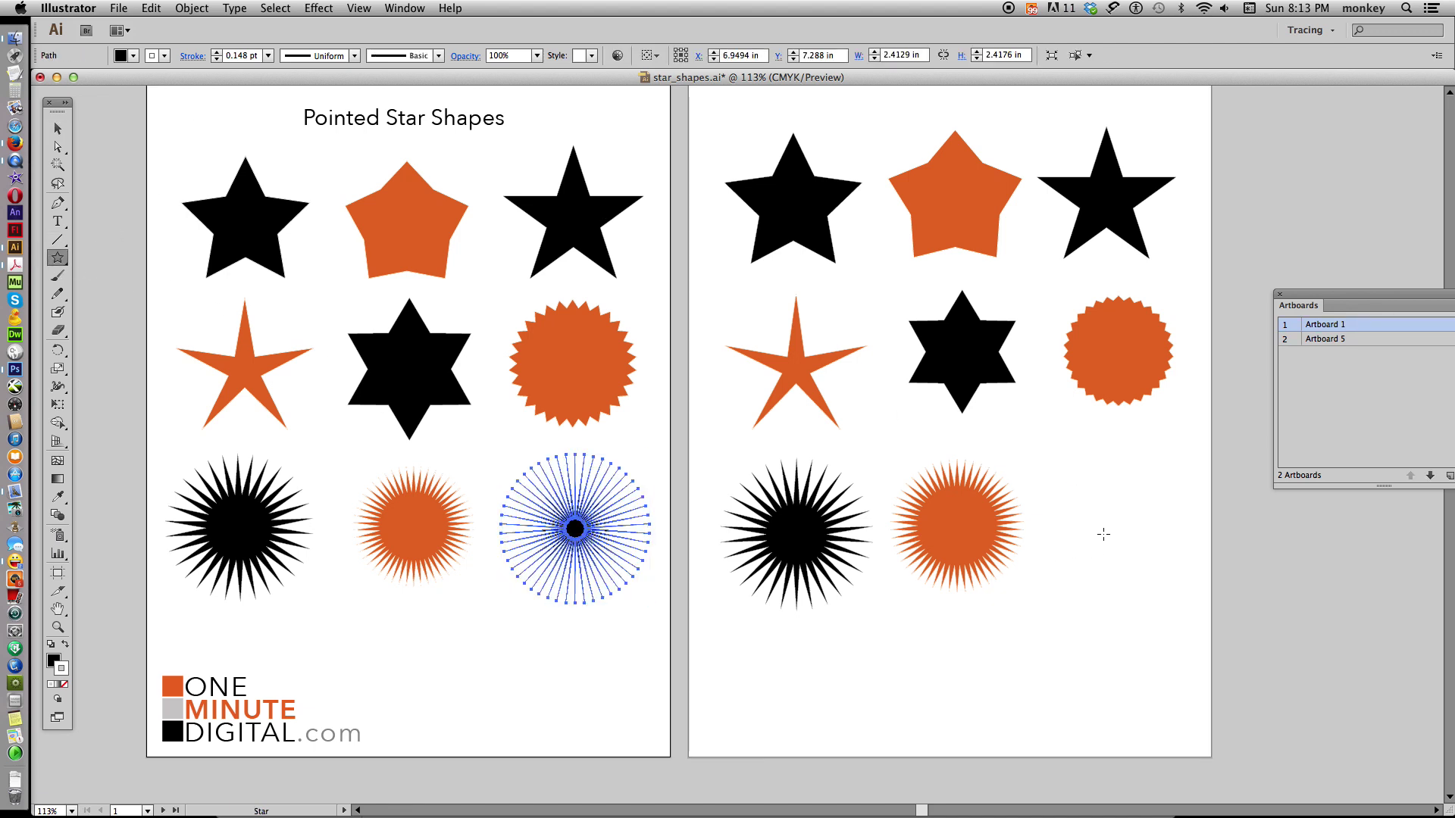
drag(1094, 525, 1319, 750)
- Shrink the starburst to about 2.57 in wide and move it right of the orange starburst
click(57, 129)
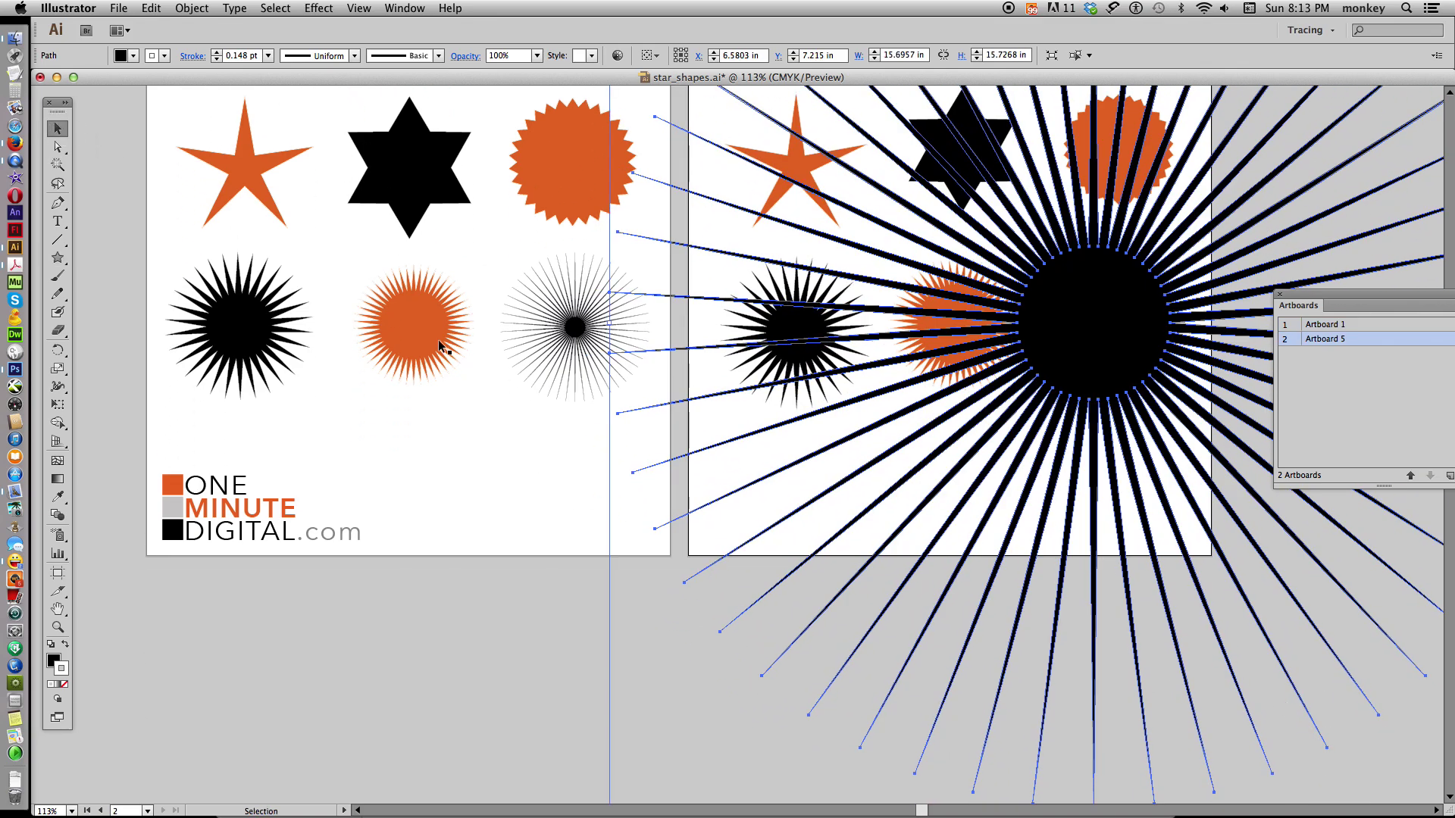
scroll(487, 448, up, 10)
scroll(487, 448, right, 10)
scroll(866, 410, up, 5)
scroll(866, 410, right, 1)
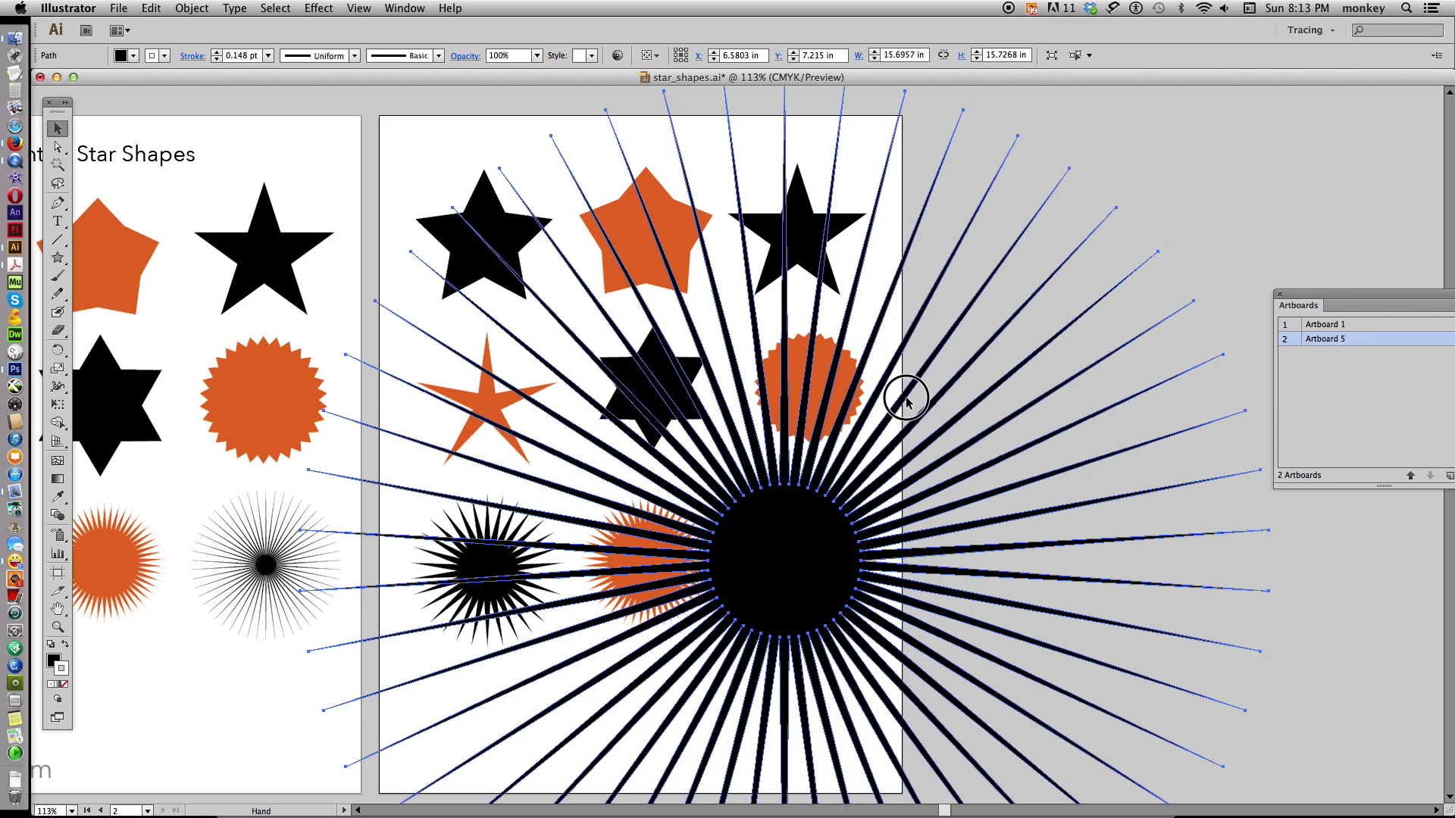
drag(1241, 239, 784, 698)
drag(1013, 530, 1099, 225)
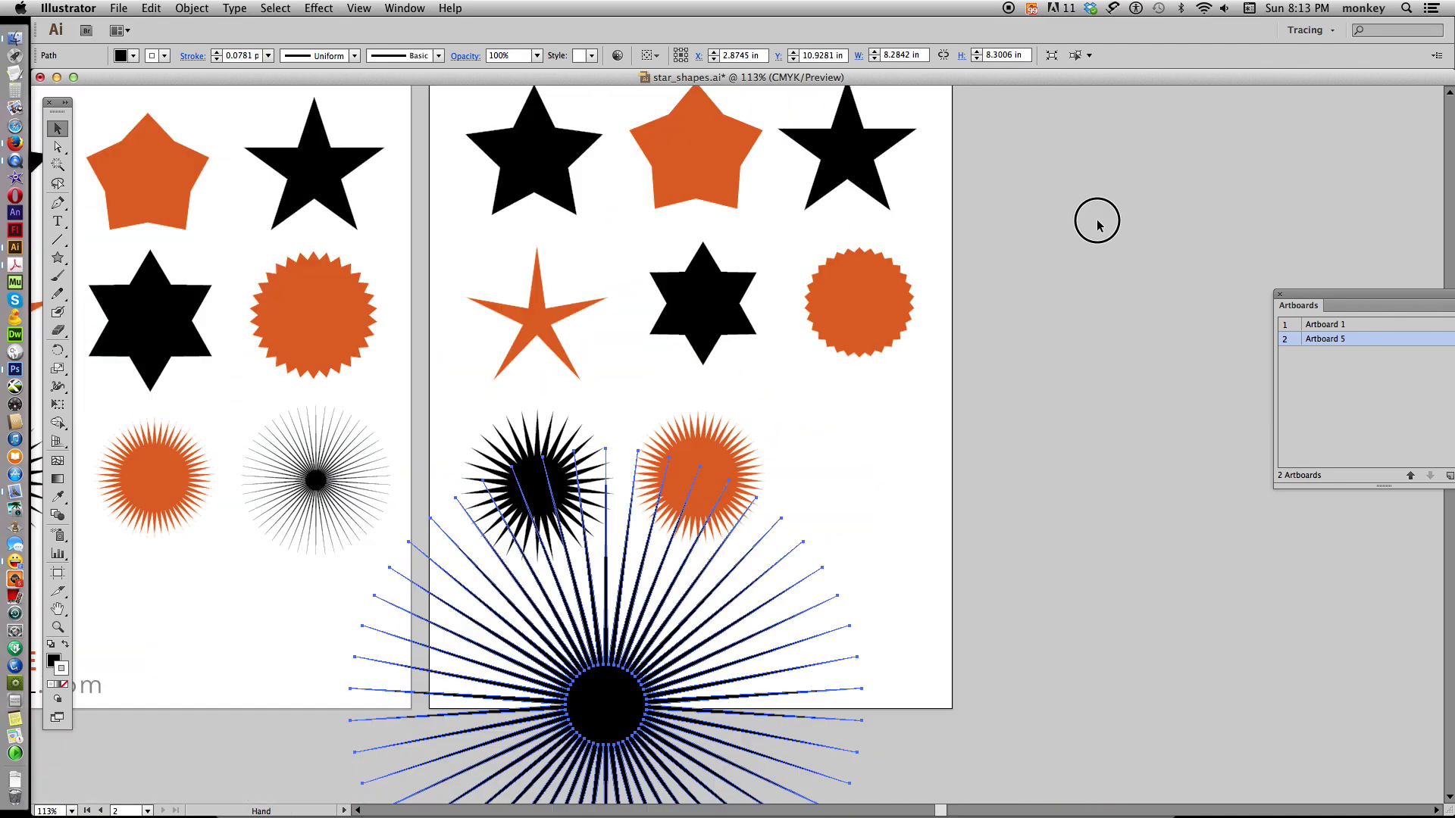
drag(893, 320, 539, 672)
drag(455, 752, 895, 359)
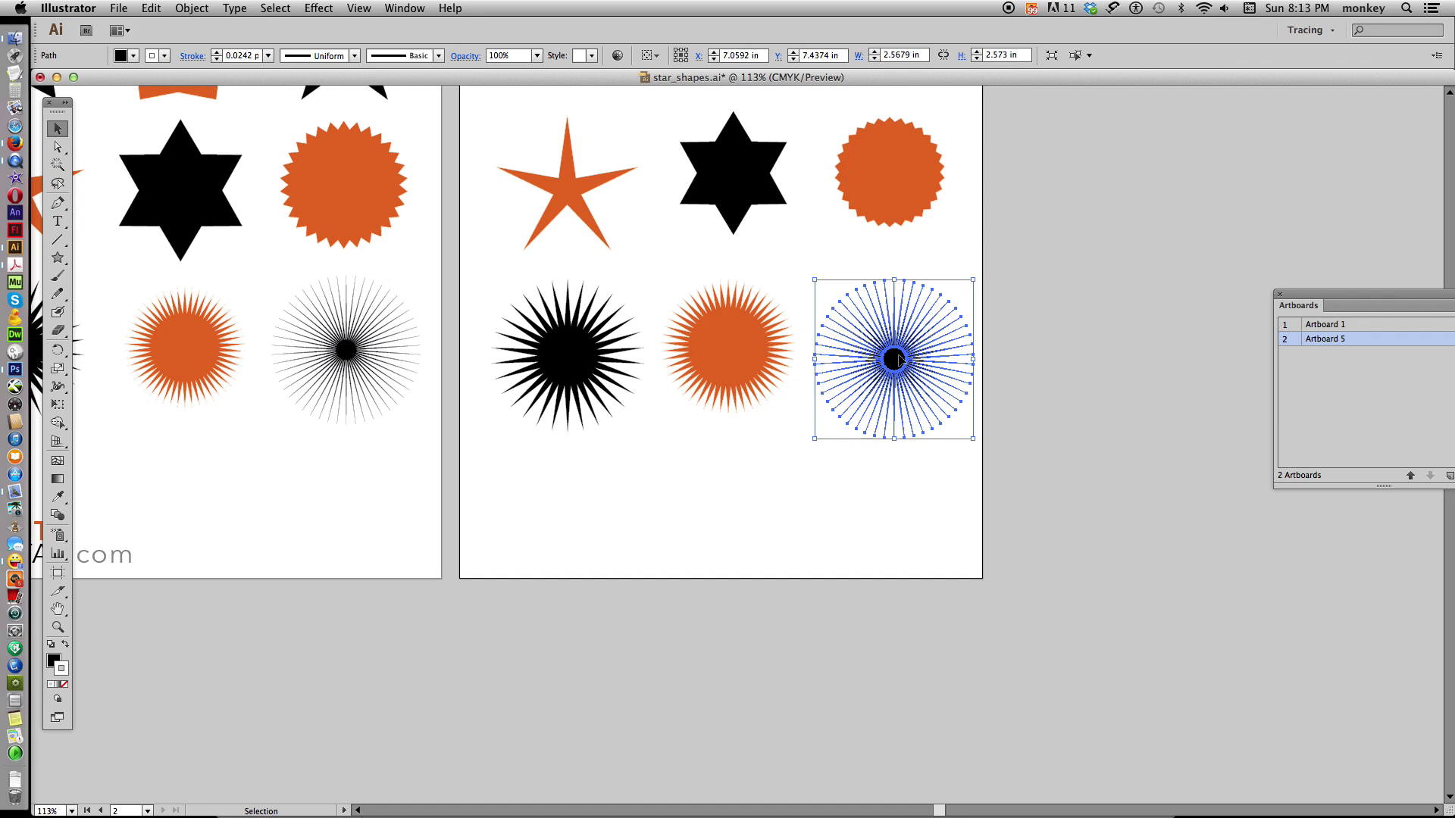
- Nudge the thin-line starburst up-left and shrink it slightly to match the row
click(1045, 338)
drag(899, 363, 888, 357)
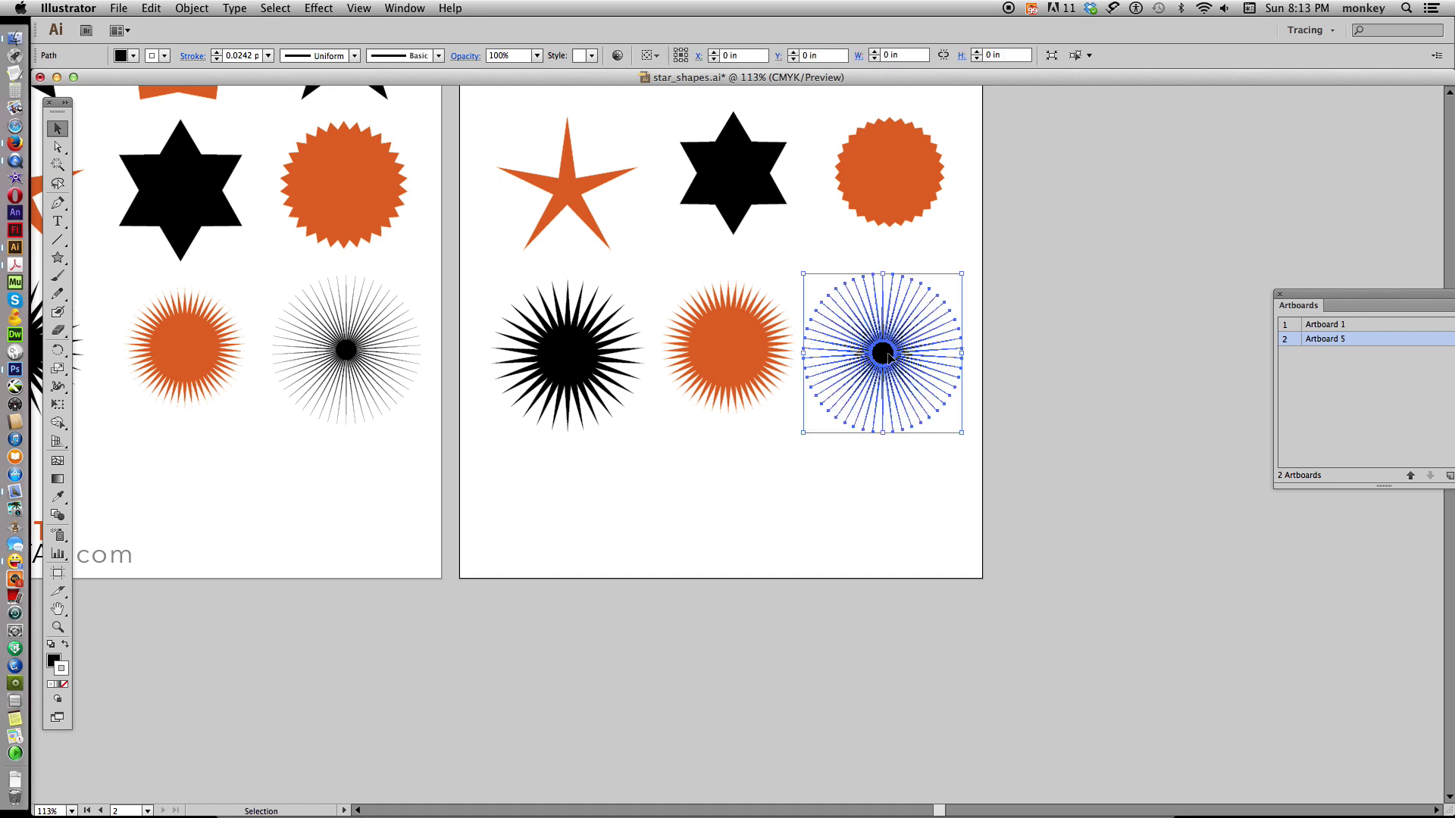
drag(961, 274, 957, 276)
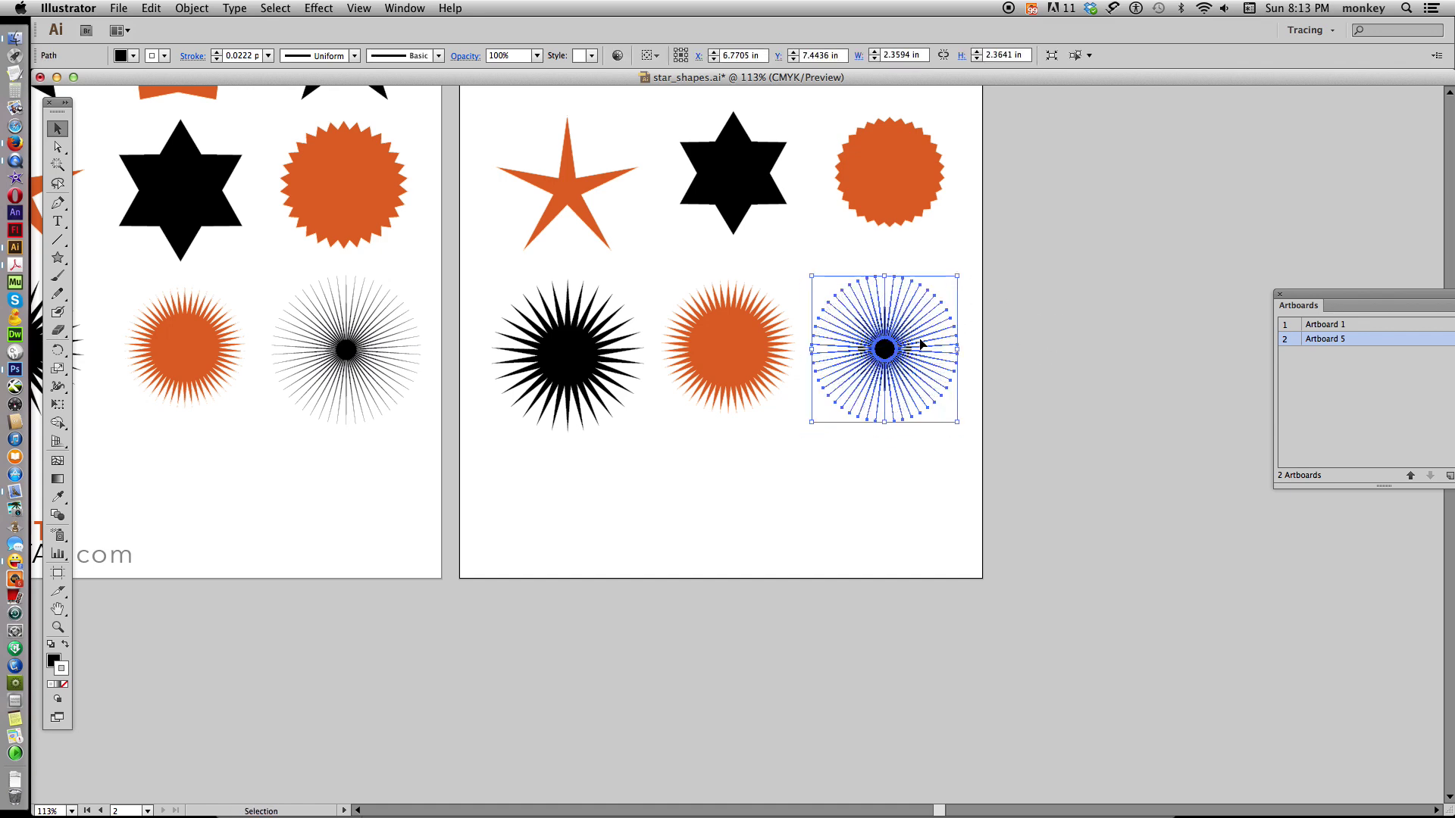
click(1036, 356)
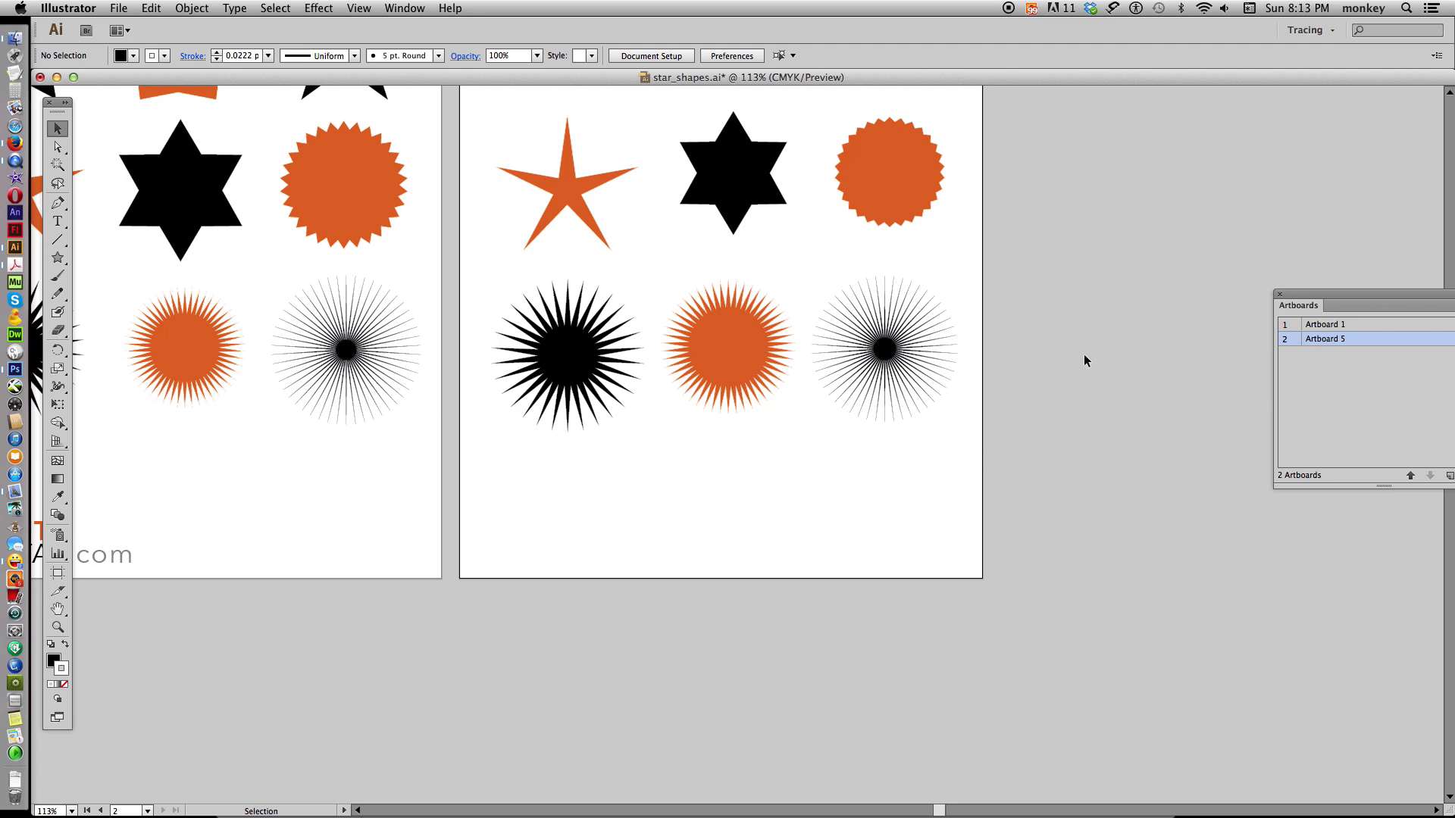
scroll(1079, 356, up, 5)
scroll(1078, 356, left, 5)
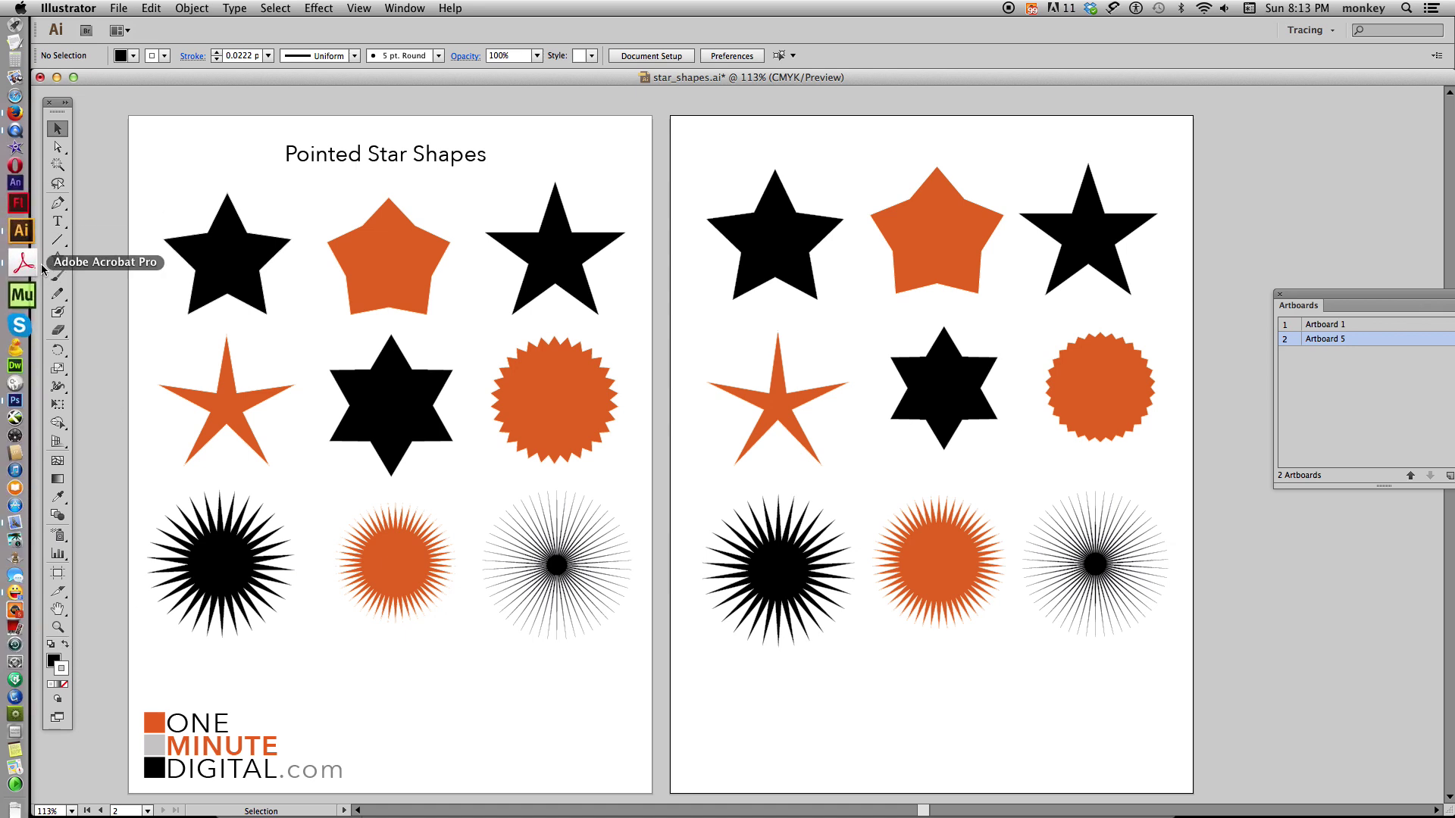
- Drag out a large and a small thin-line starburst below the grid, then bring up the Star dialog
click(59, 260)
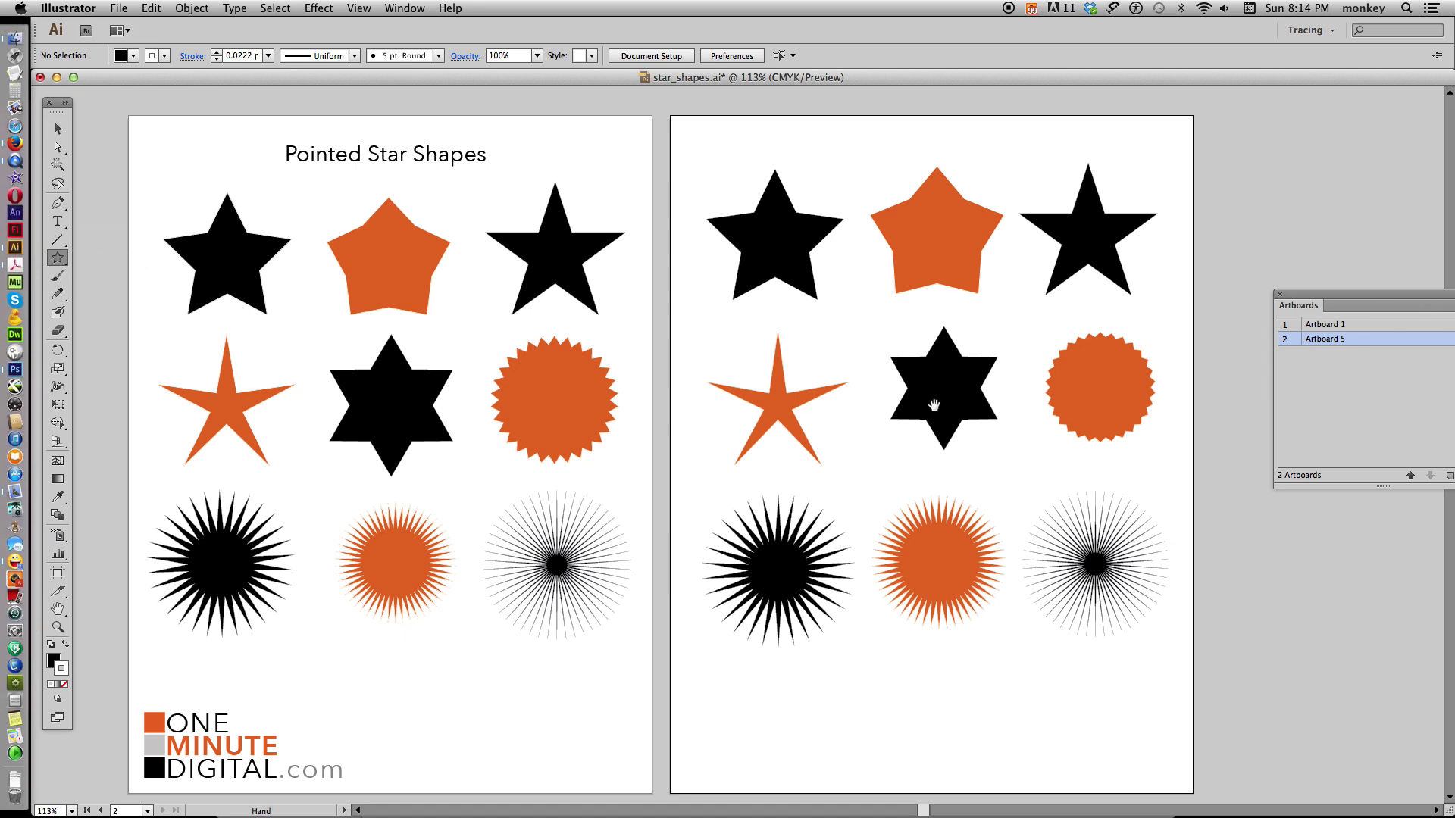
scroll(937, 414, down, 4)
drag(946, 572, 999, 576)
mouse_move(1100, 595)
mouse_down()
mouse_move(1126, 599)
mouse_move(1159, 643)
mouse_up()
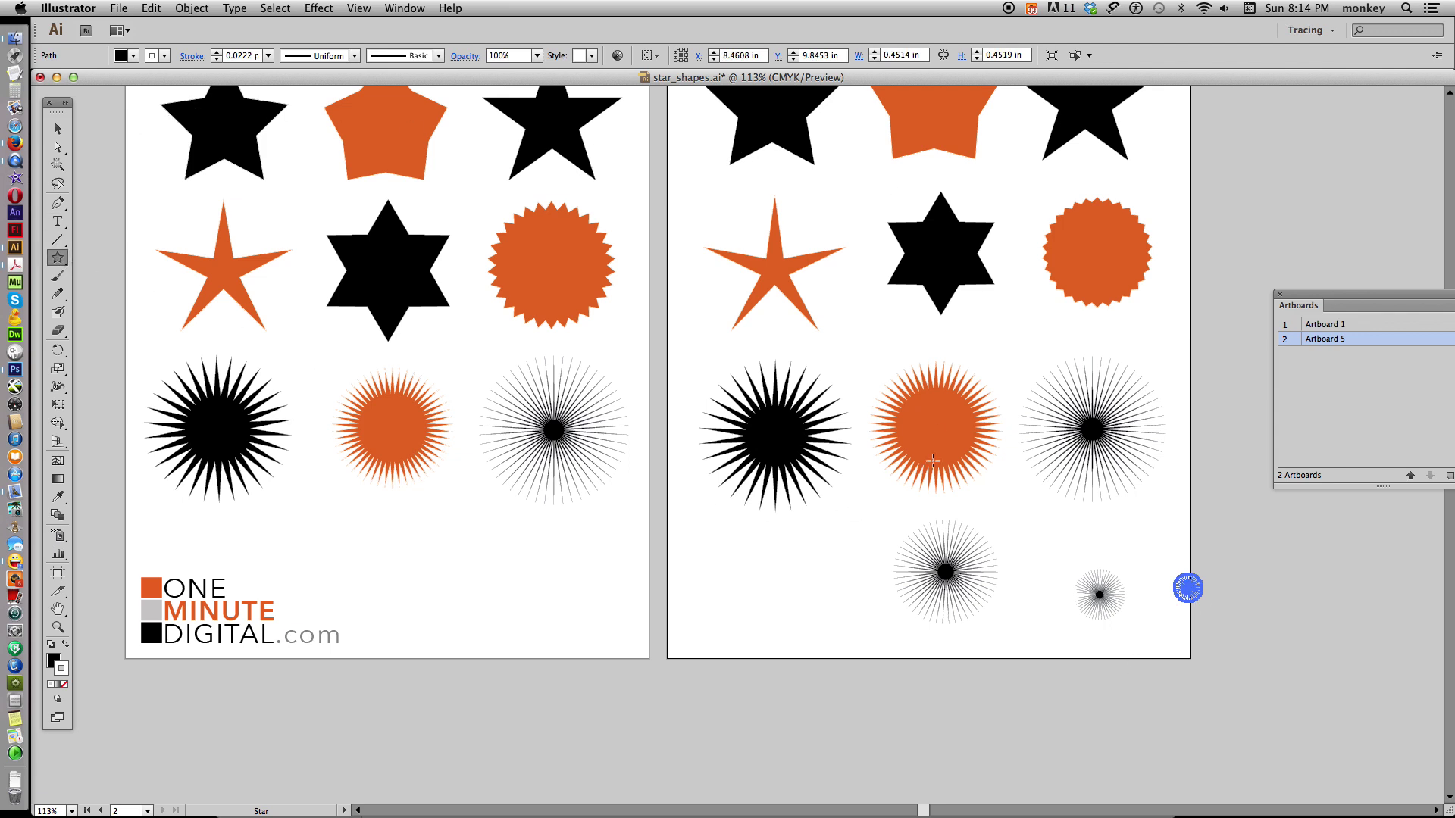
click(836, 559)
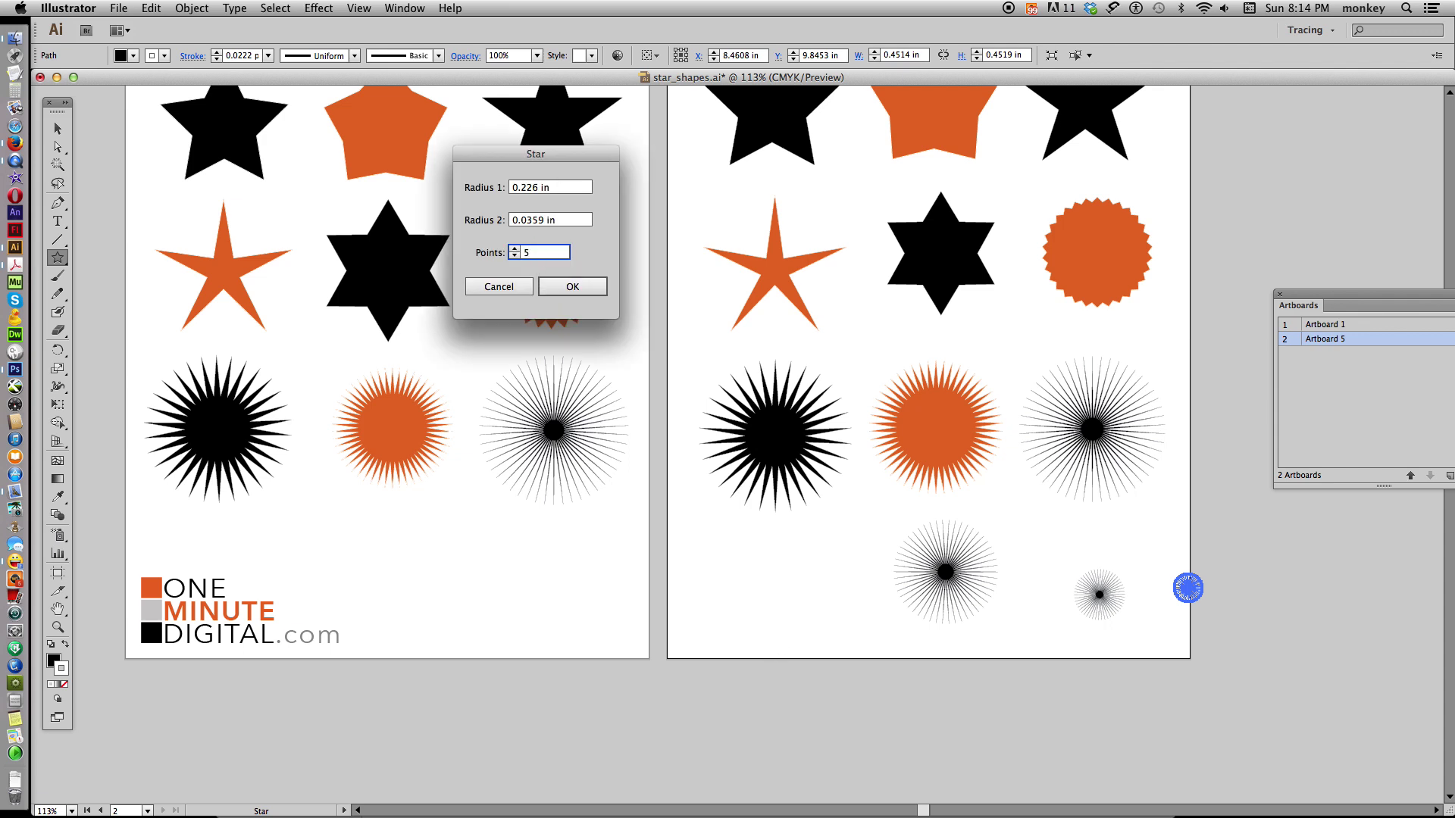
- Set the Star dialog to 5 points, then delete the stray and tiny test stars
text(5)
key(Return)
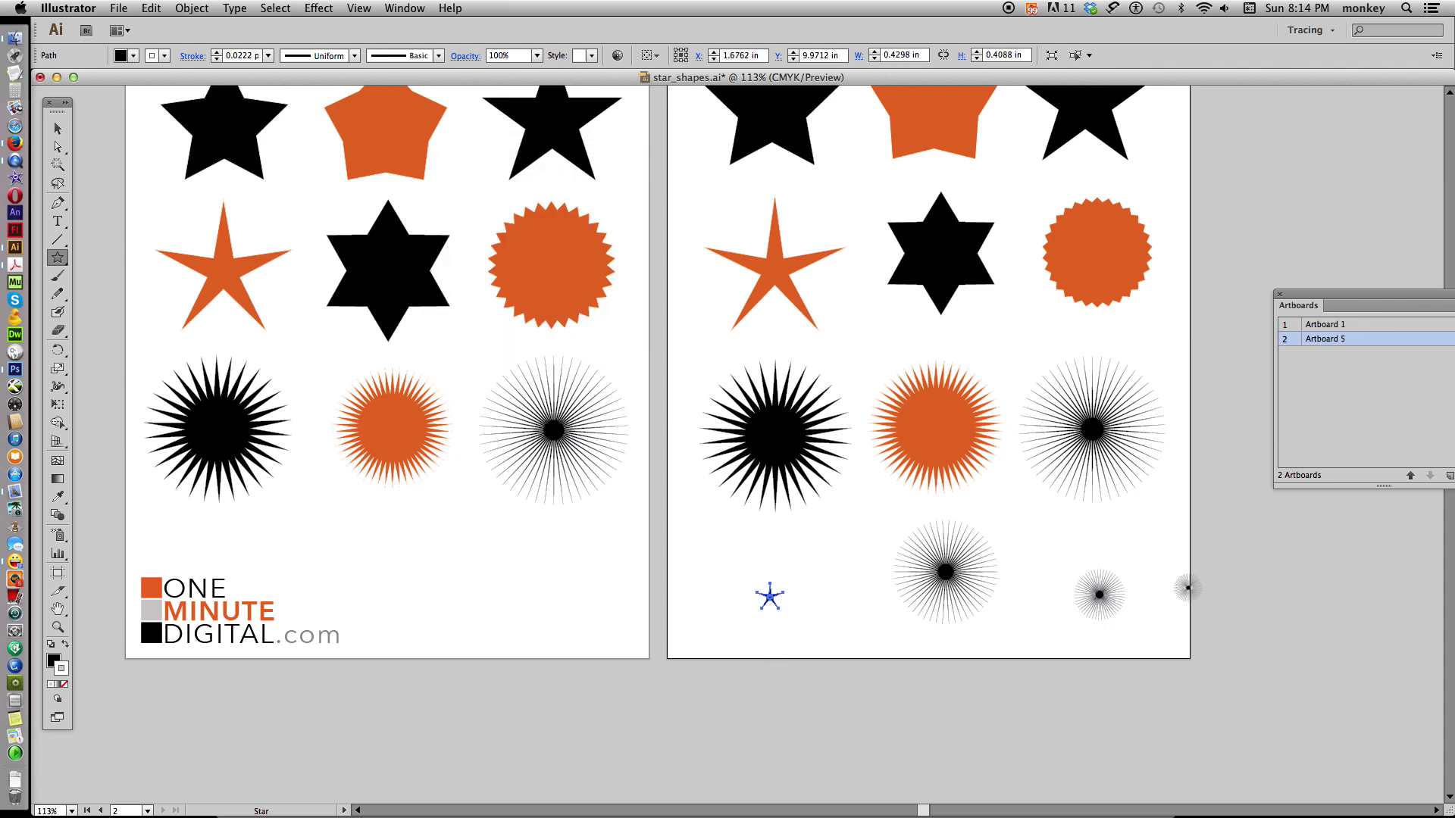
key(Delete)
mouse_move(731, 559)
mouse_down()
mouse_move(765, 614)
mouse_move(715, 590)
mouse_move(770, 666)
mouse_move(692, 572)
mouse_move(712, 581)
mouse_up()
key(Delete)
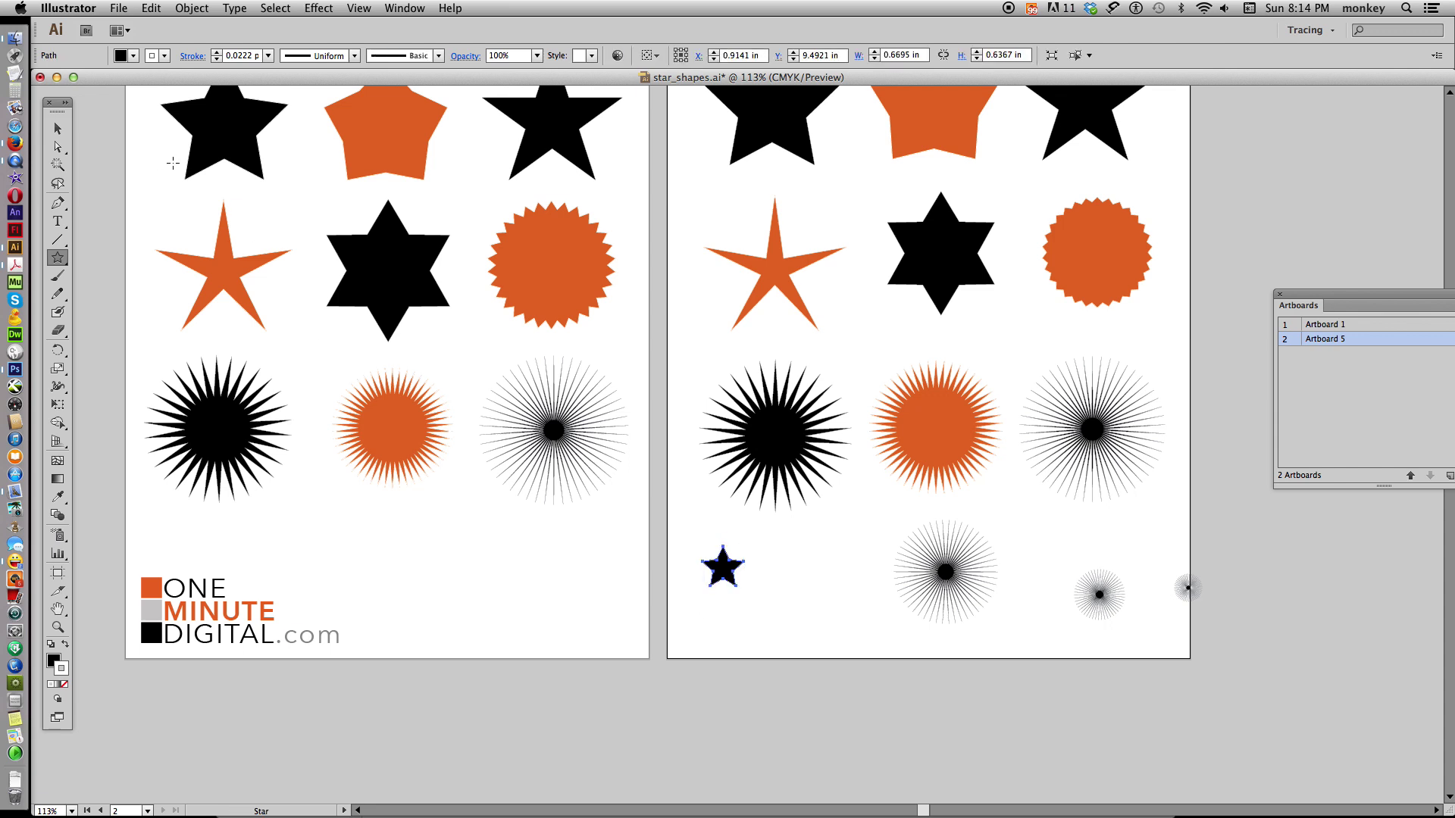
- Enlarge the new five-point star below the grid, then deselect it
click(61, 132)
drag(743, 588, 809, 648)
click(958, 679)
scroll(802, 479, down, 3)
scroll(802, 479, right, 3)
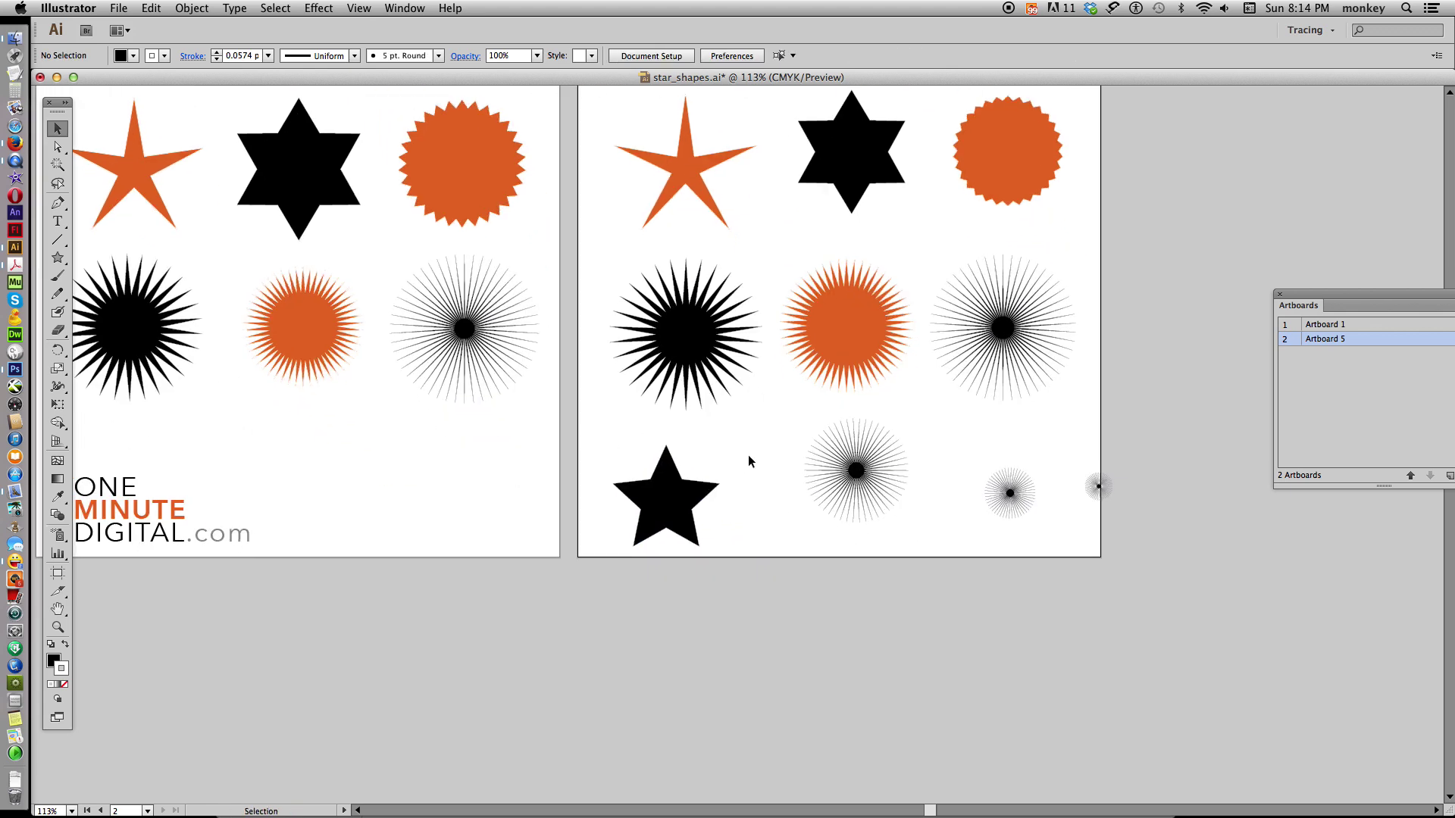
- Draw small black stars beside the large star, near the starbursts, and right of Artboard 5
click(57, 258)
drag(743, 510, 743, 489)
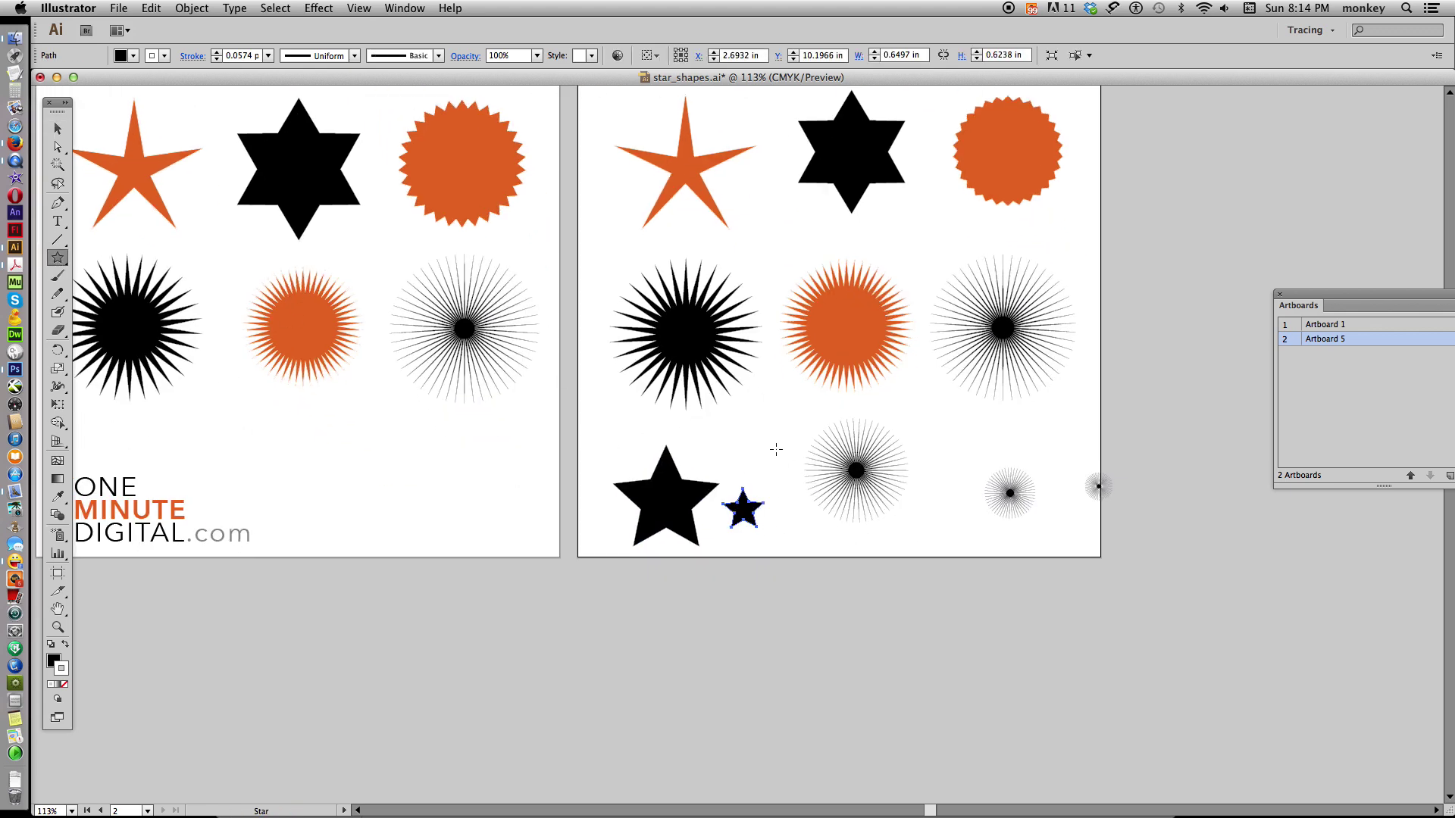
drag(1039, 429, 1032, 394)
drag(1165, 353, 1165, 329)
drag(1193, 257, 1193, 221)
- Add more small stars below Artboard 5's bottom edge and one on Artboard 1
drag(898, 508, 898, 468)
drag(884, 599, 885, 559)
drag(781, 599, 781, 570)
drag(523, 468, 524, 446)
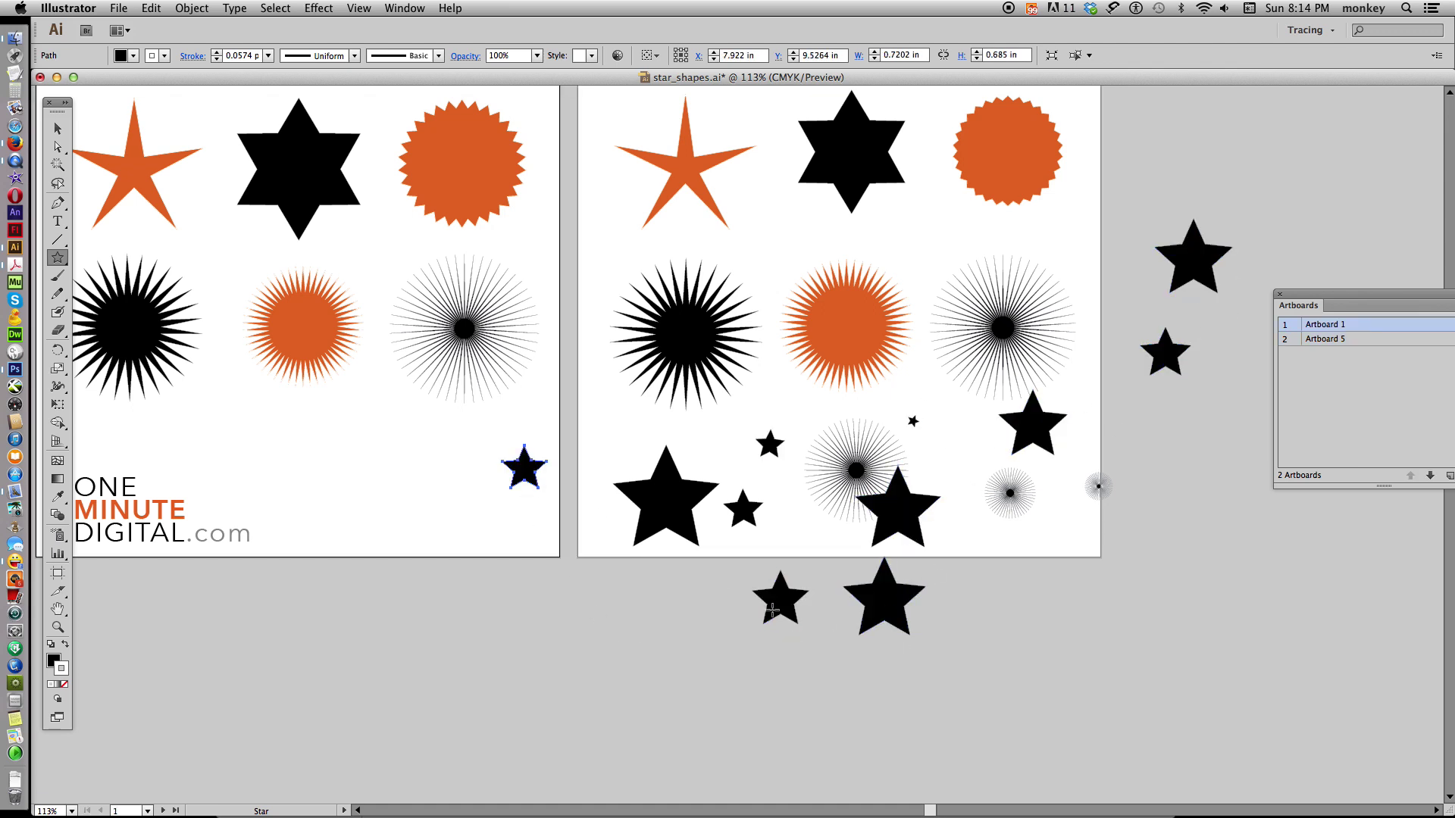
click(63, 135)
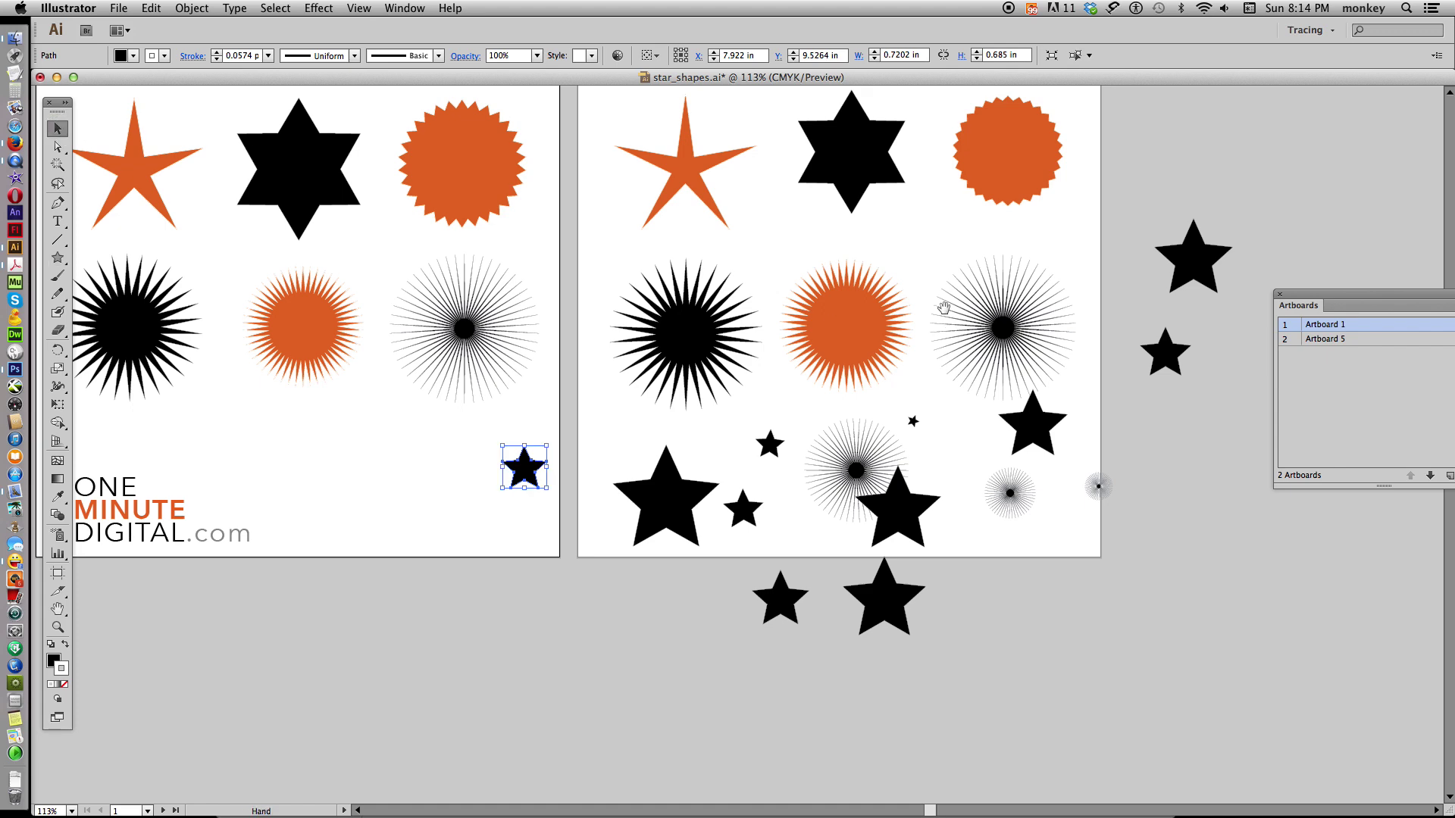
scroll(948, 324, up, 6)
scroll(948, 324, left, 3)
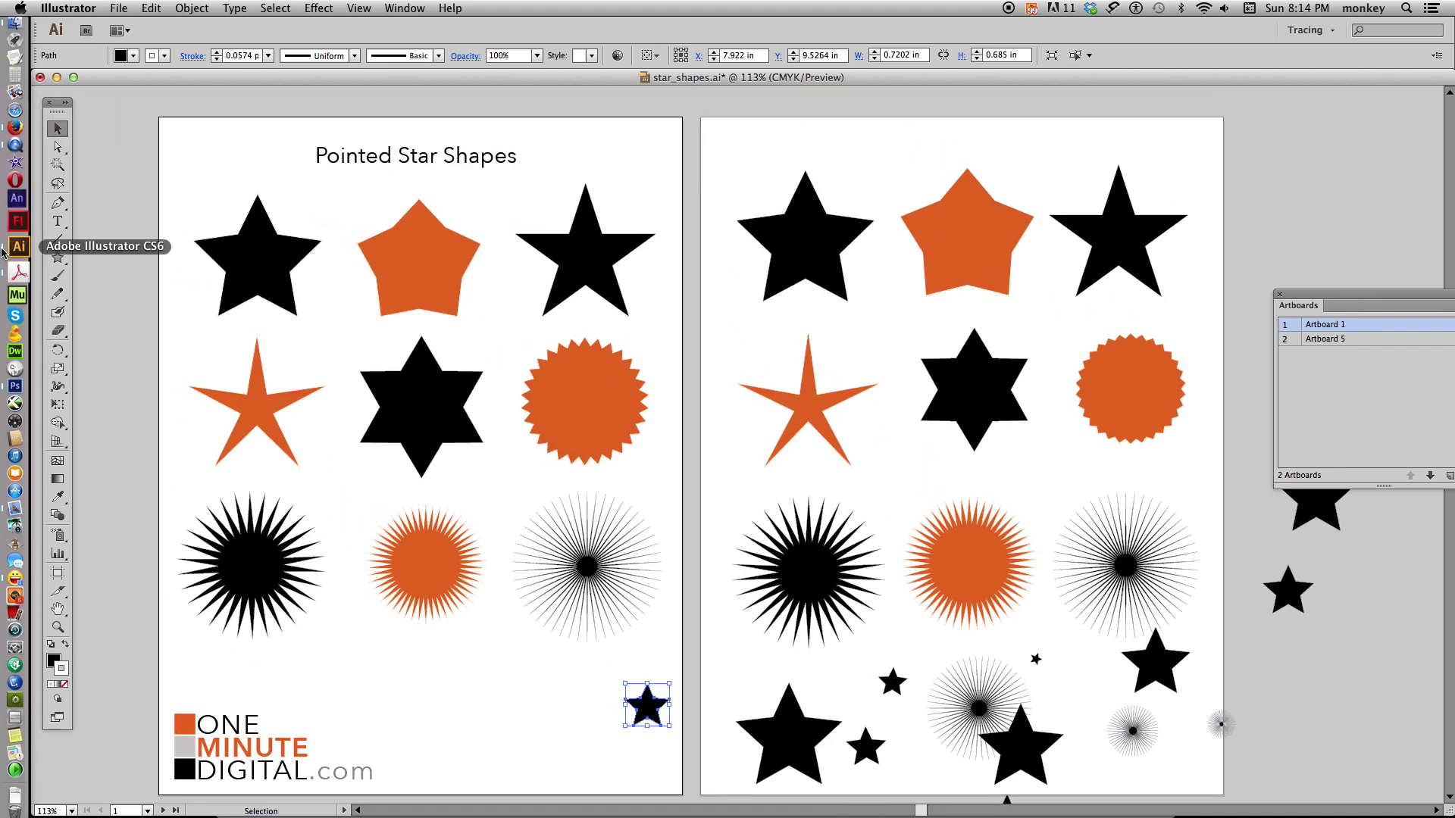